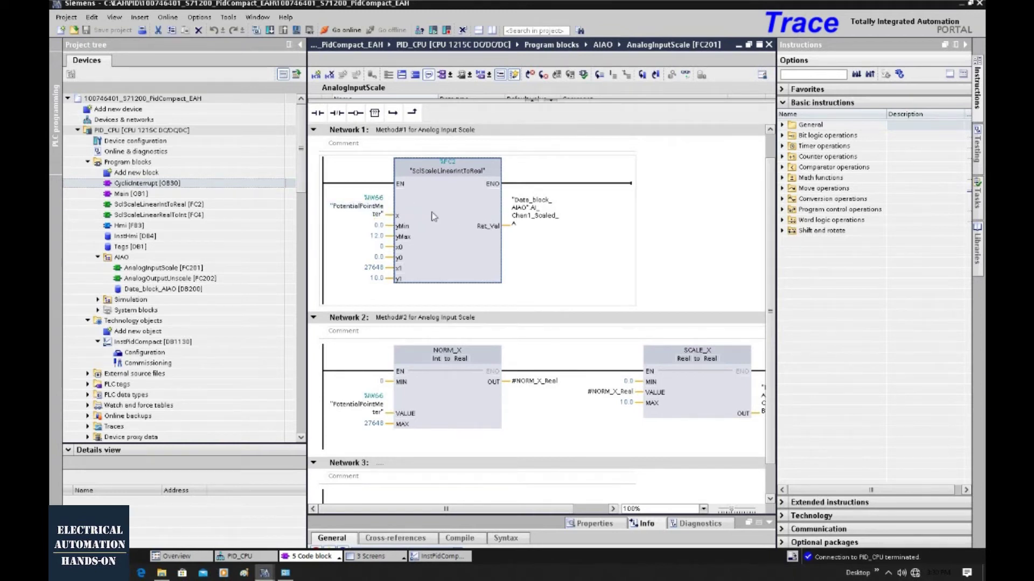
Widen the block editor so the SCALE_X output in network 1 is fully visible.
{"action": "left_click", "coordinate": [535, 214]}
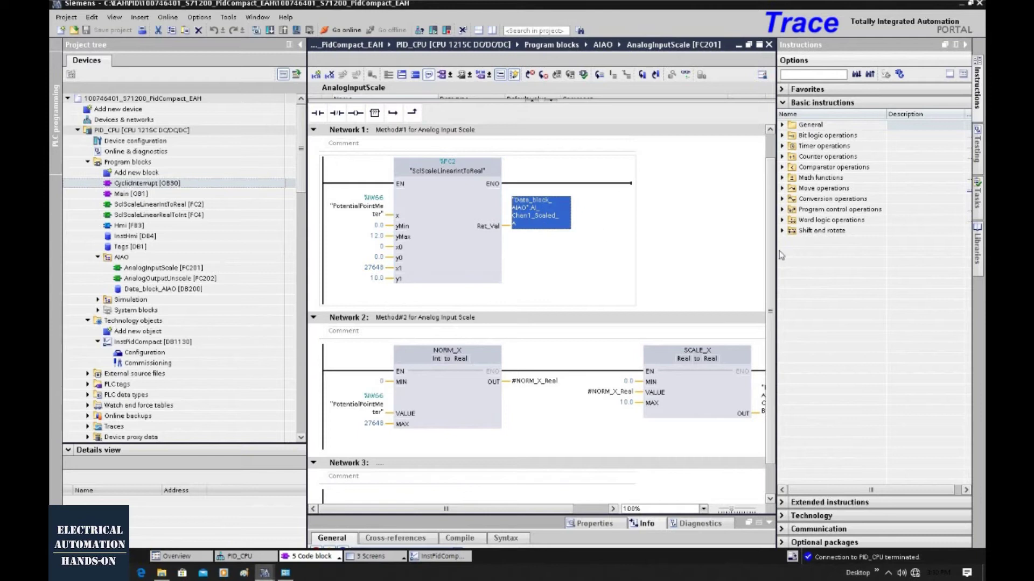
{"action": "left_click_drag", "start_coordinate": [776, 253], "coordinate": [879, 250]}
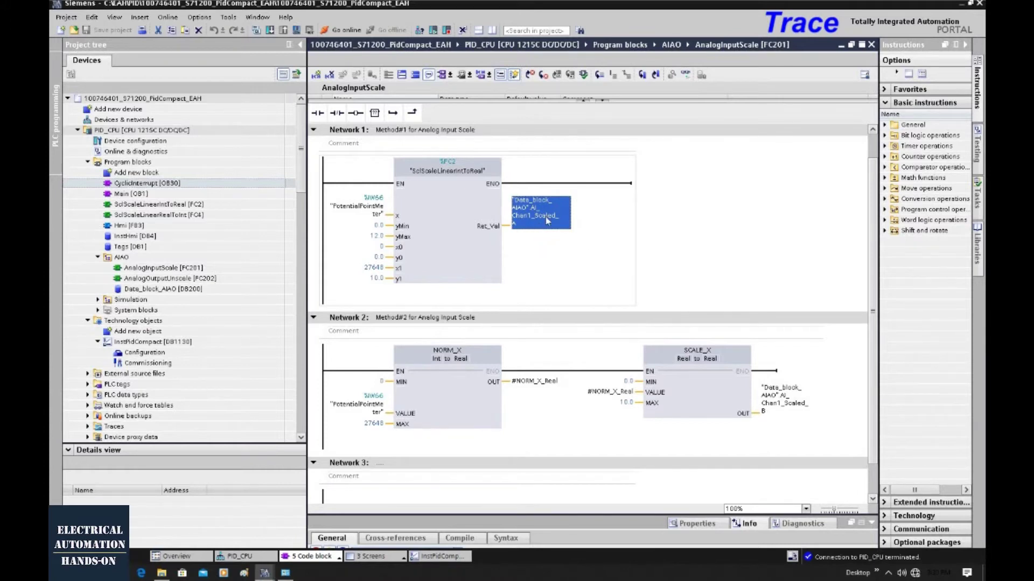
{"action": "left_click", "coordinate": [682, 275]}
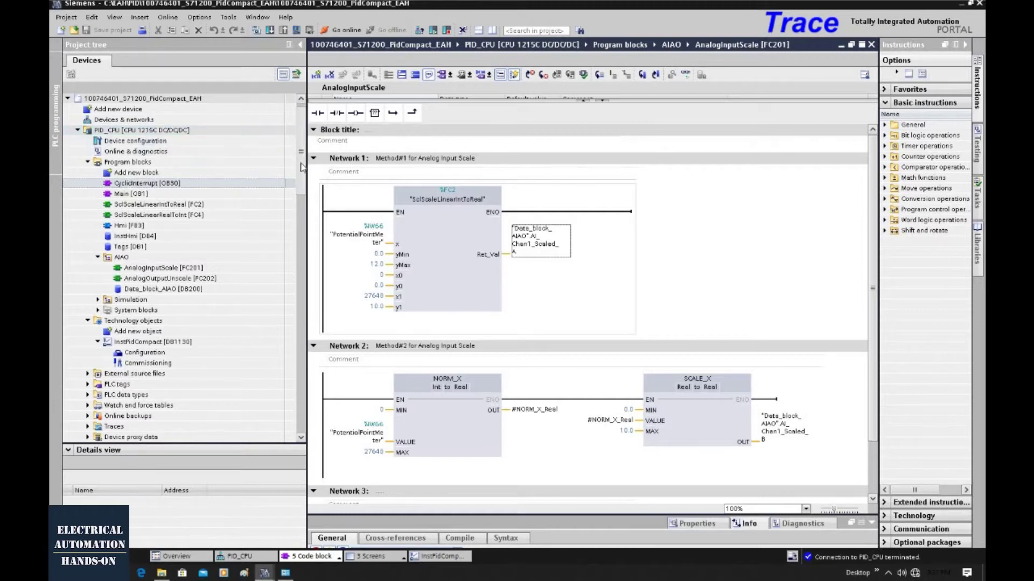
Expand the CPU's Traces folder in the project tree.
{"action": "scroll", "coordinate": [301, 164], "scroll_direction": "down", "scroll_amount": 4}
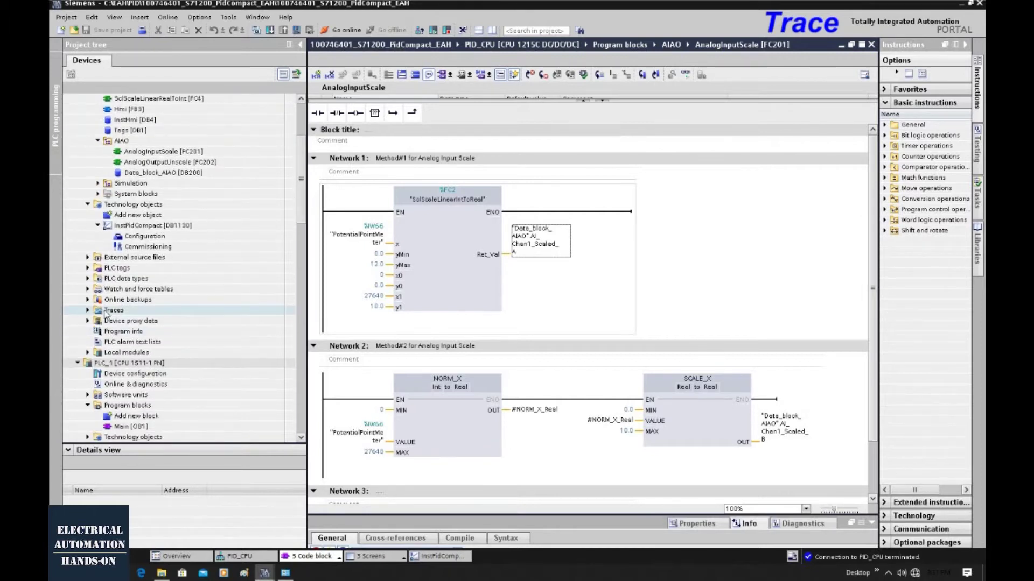
{"action": "left_click", "coordinate": [102, 311]}
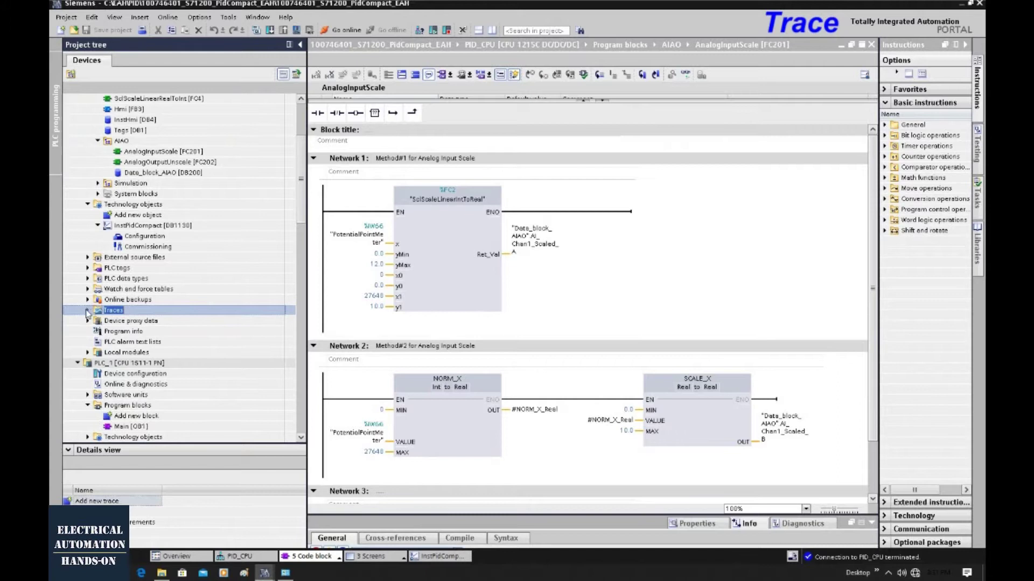
{"action": "double_click", "coordinate": [100, 312]}
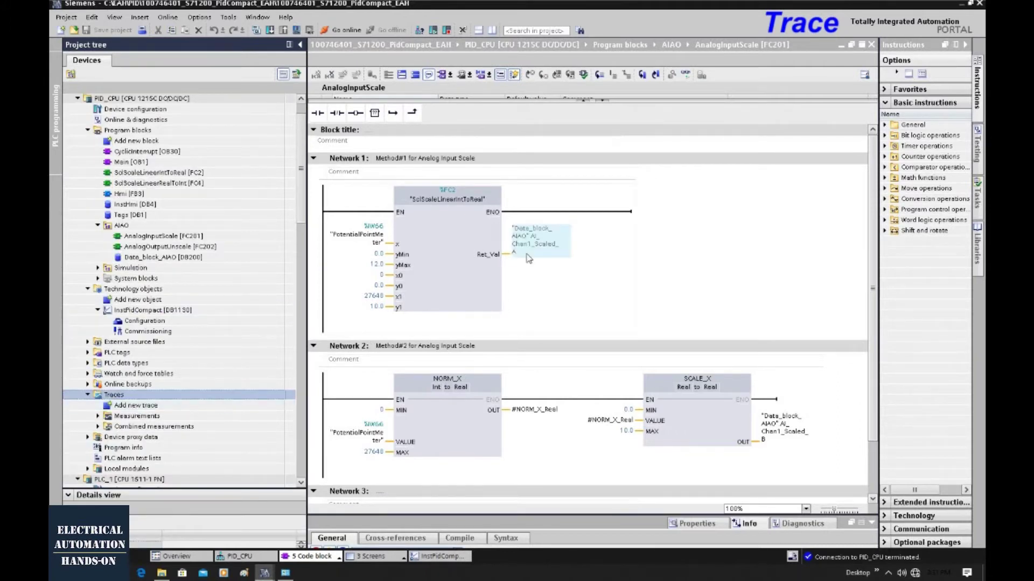
{"action": "mouse_move", "coordinate": [529, 259]}
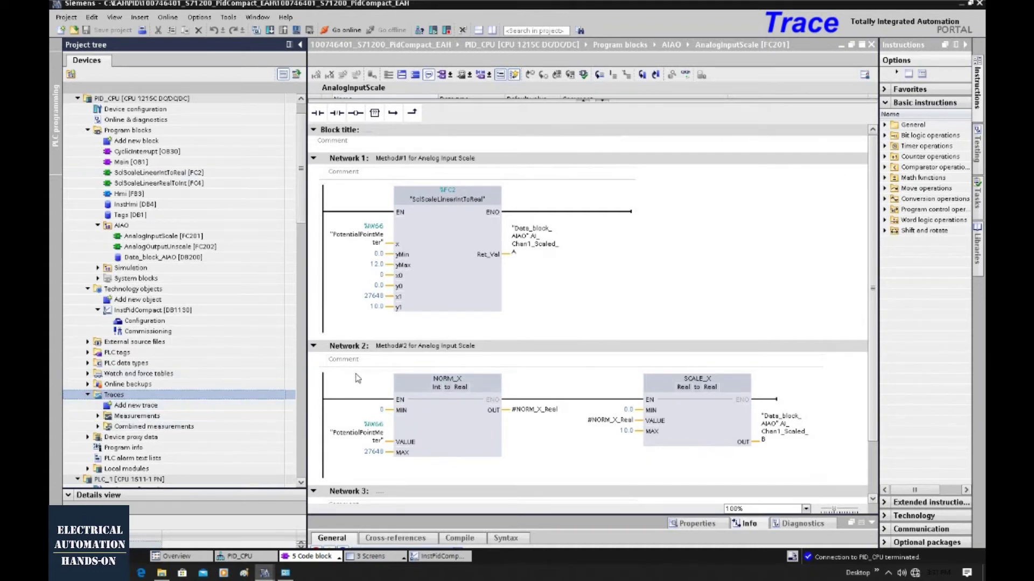
Add a new trace and rename it TraceAnalog.
{"action": "left_click", "coordinate": [137, 412]}
{"action": "double_click", "coordinate": [137, 411]}
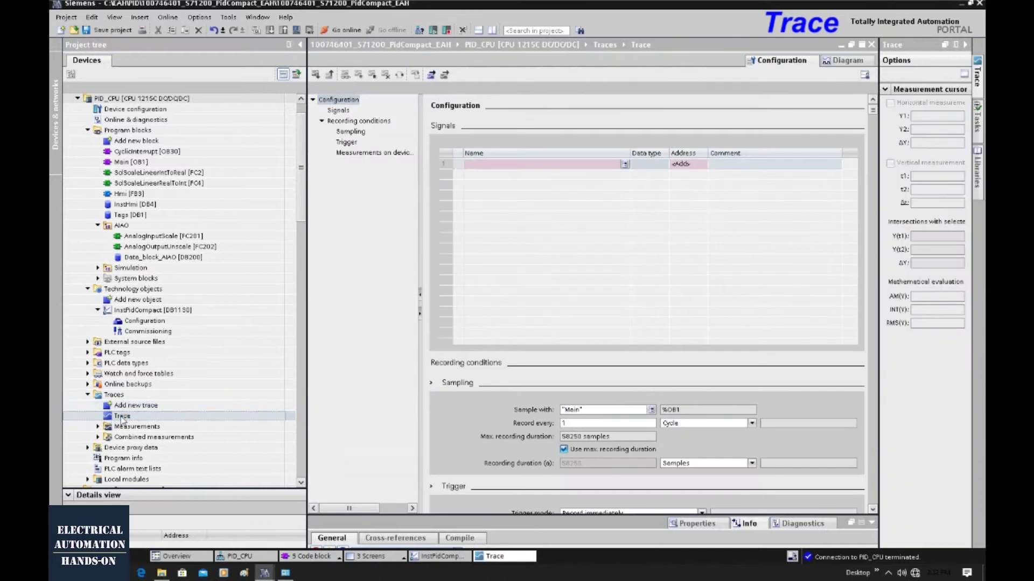
{"action": "right_click", "coordinate": [122, 416]}
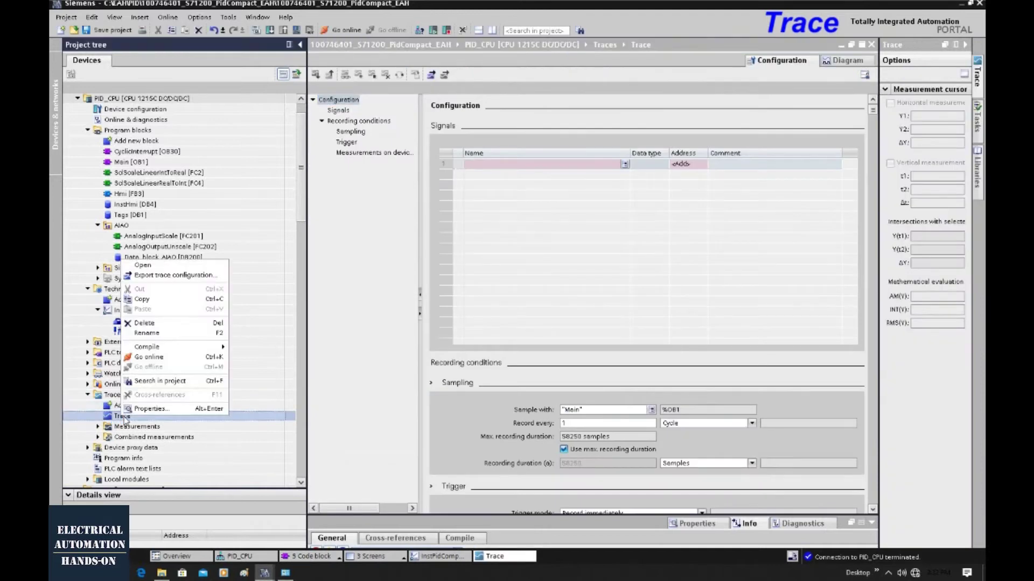
{"action": "left_click", "coordinate": [155, 334]}
{"action": "type", "text": "TraceAnalog"}
{"action": "key", "text": "Return"}
Show the TraceAnalog Signals section and float the trace editor as a separate window.
{"action": "left_click", "coordinate": [616, 180]}
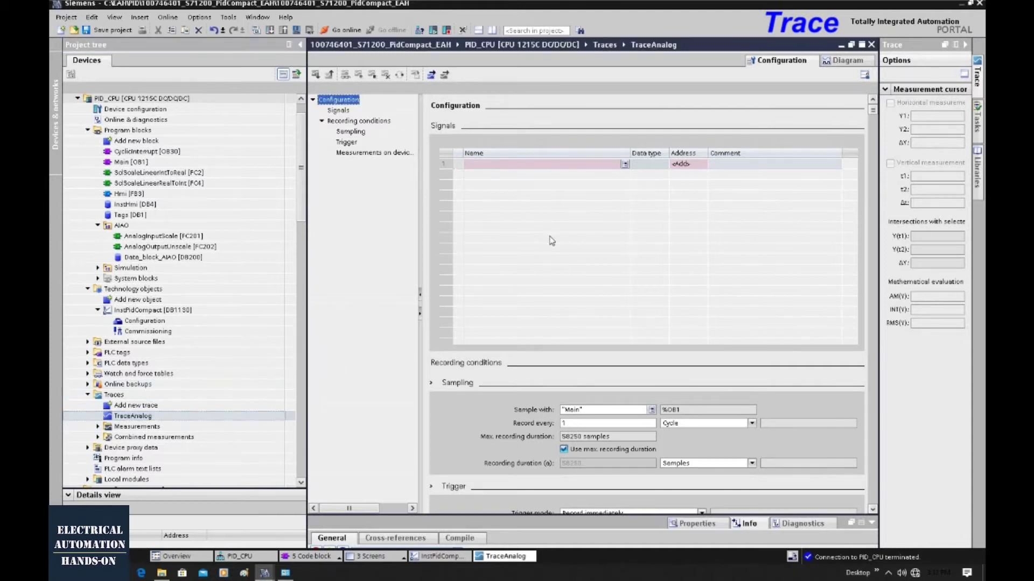
{"action": "left_click", "coordinate": [340, 110]}
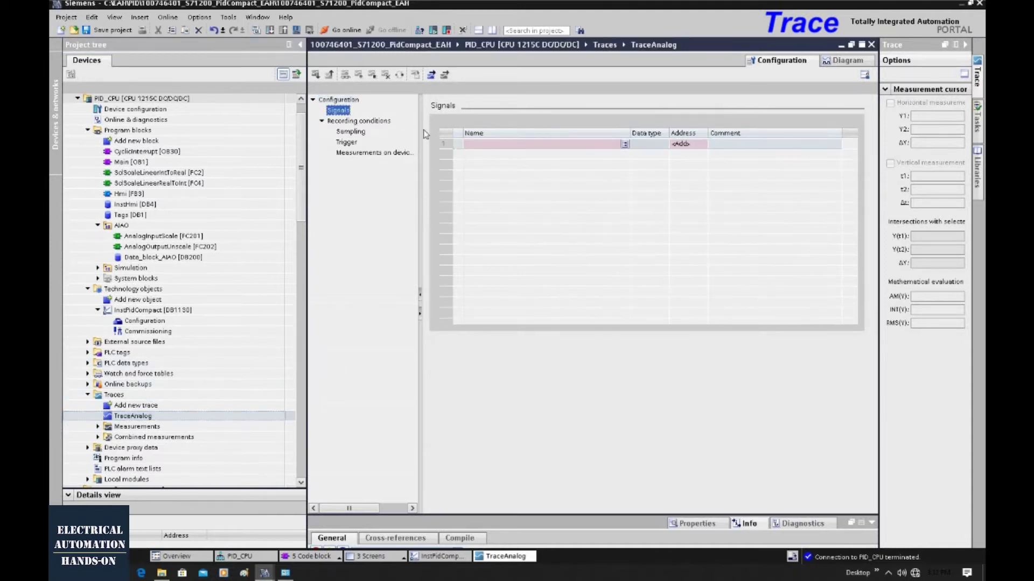
{"action": "left_click", "coordinate": [852, 44]}
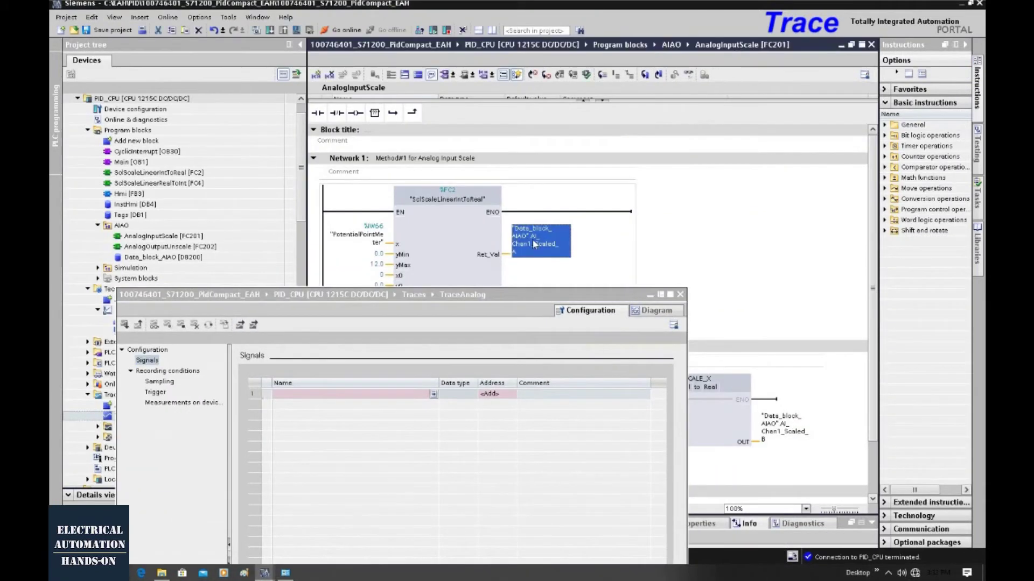
Drag AI_Chan1_Scaled_A from FC201 and AO_Real_Source from FC202 into the trace Signals table.
{"action": "left_click_drag", "start_coordinate": [532, 239], "coordinate": [307, 401]}
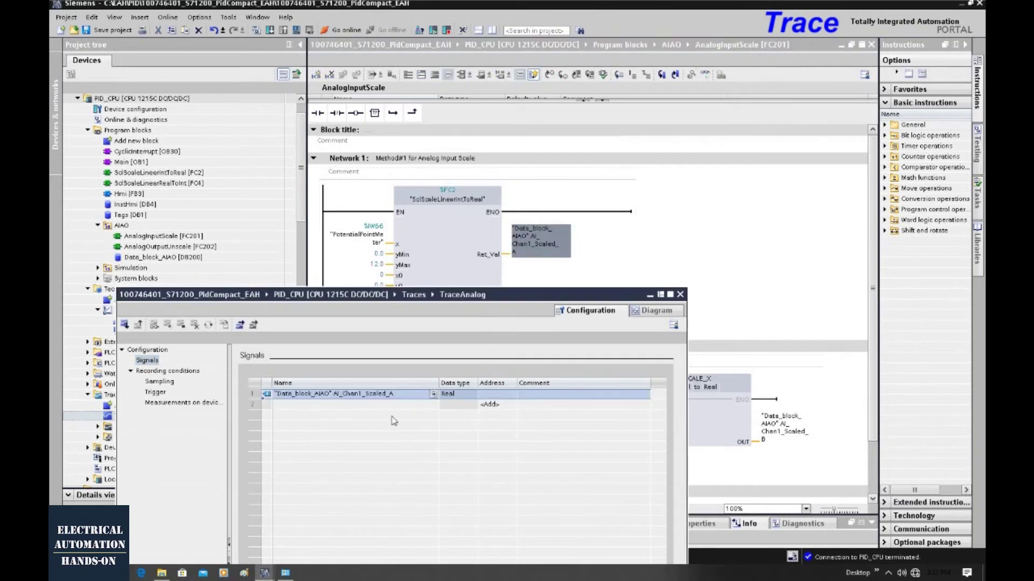
{"action": "left_click", "coordinate": [186, 248]}
{"action": "double_click", "coordinate": [186, 246]}
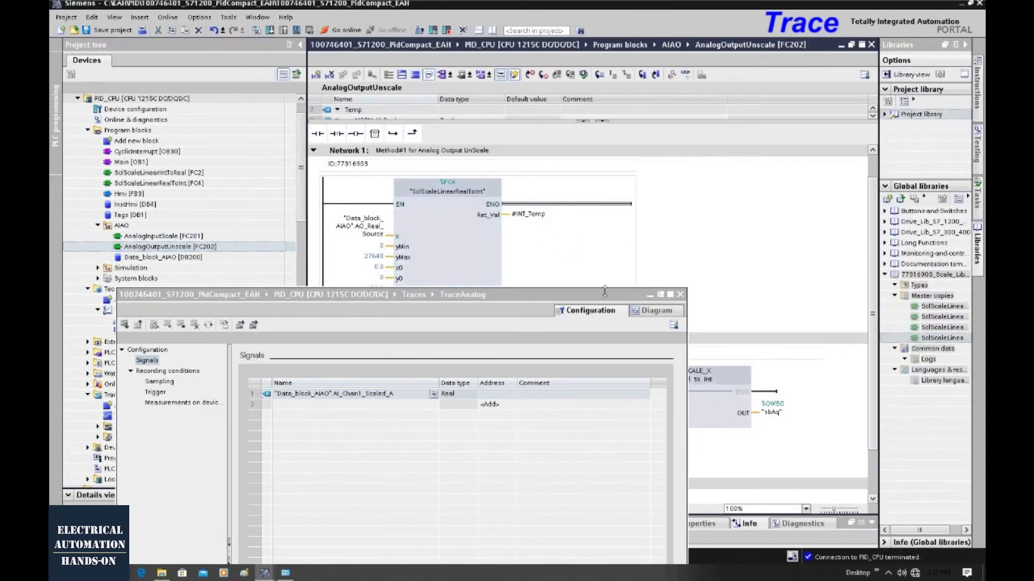
{"action": "left_click", "coordinate": [372, 235]}
{"action": "mouse_move", "coordinate": [370, 241]}
{"action": "left_mouse_down"}
{"action": "mouse_move", "coordinate": [319, 325]}
{"action": "mouse_move", "coordinate": [309, 416]}
{"action": "mouse_move", "coordinate": [288, 413]}
{"action": "left_mouse_up"}
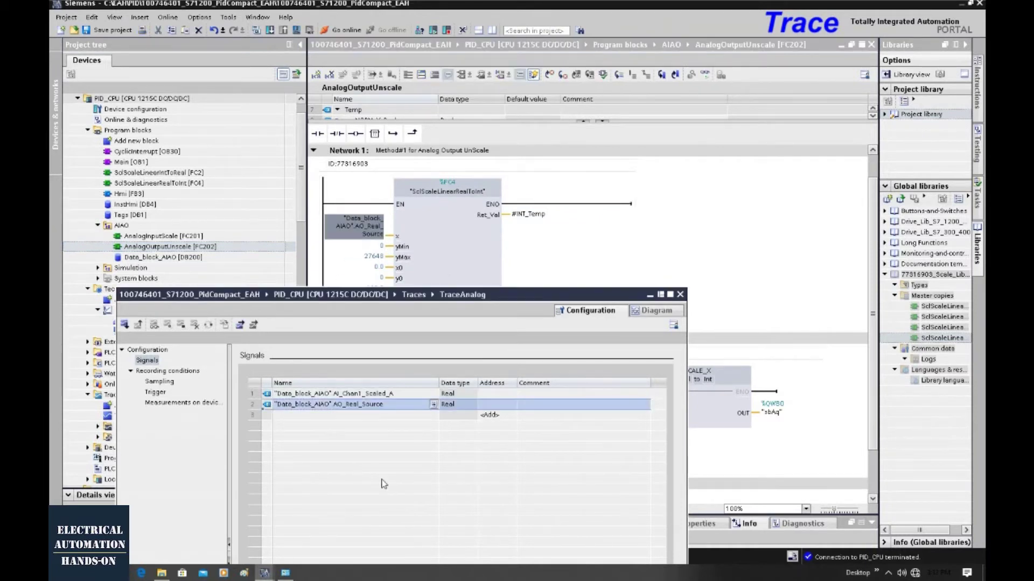
Dock the floating trace window back into the editor.
{"action": "left_click", "coordinate": [352, 410]}
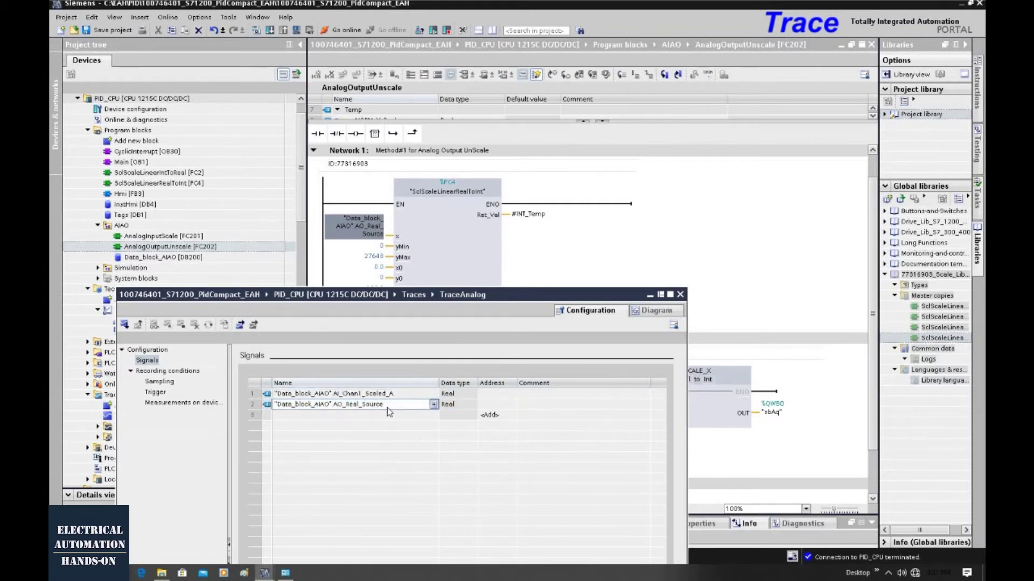
{"action": "mouse_move", "coordinate": [471, 298]}
{"action": "left_mouse_down"}
{"action": "mouse_move", "coordinate": [688, 151]}
{"action": "mouse_move", "coordinate": [715, 93]}
{"action": "mouse_move", "coordinate": [701, 91]}
{"action": "left_mouse_up"}
{"action": "left_click", "coordinate": [886, 90]}
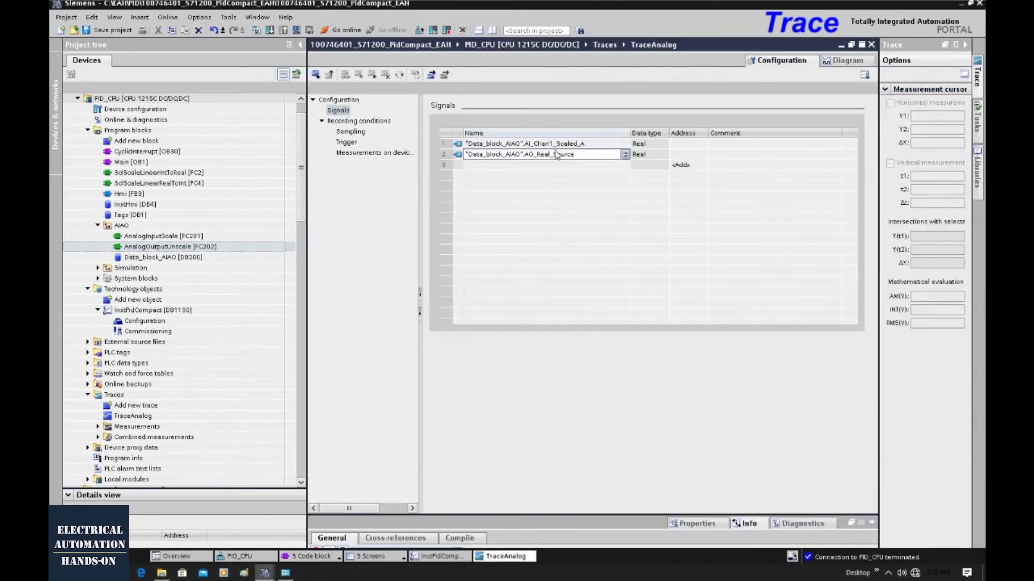
Display TraceAnalog's recording conditions: sampling in Main OB1, every 1 cycle, 32766 samples maximum.
{"action": "left_click", "coordinate": [350, 122]}
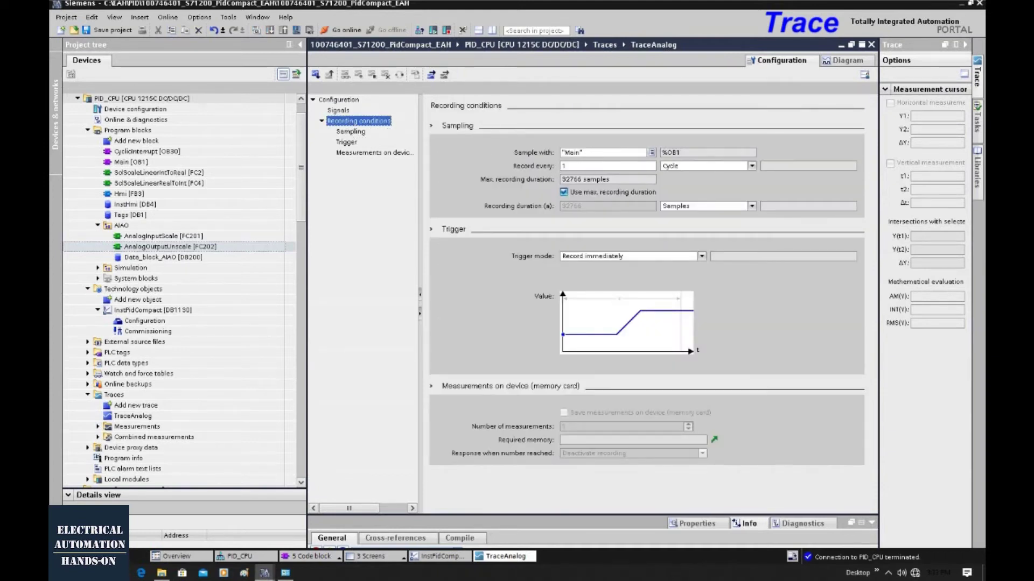
{"action": "left_click", "coordinate": [638, 160]}
Add a Cyclic interrupt OB named Cyclic interrupt 500ms with a 500 ms cycle time.
{"action": "double_click", "coordinate": [144, 142]}
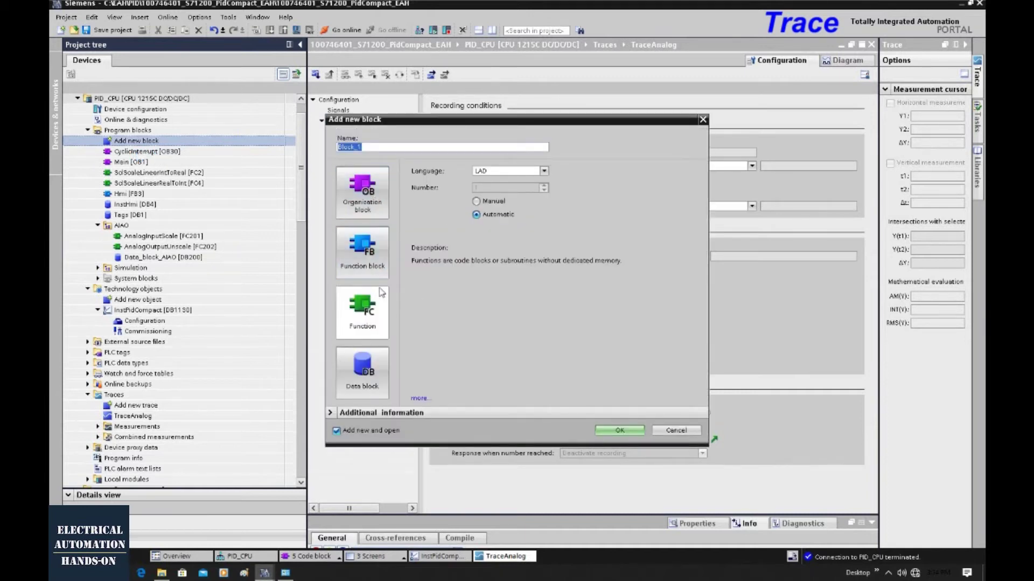
{"action": "left_click", "coordinate": [371, 207]}
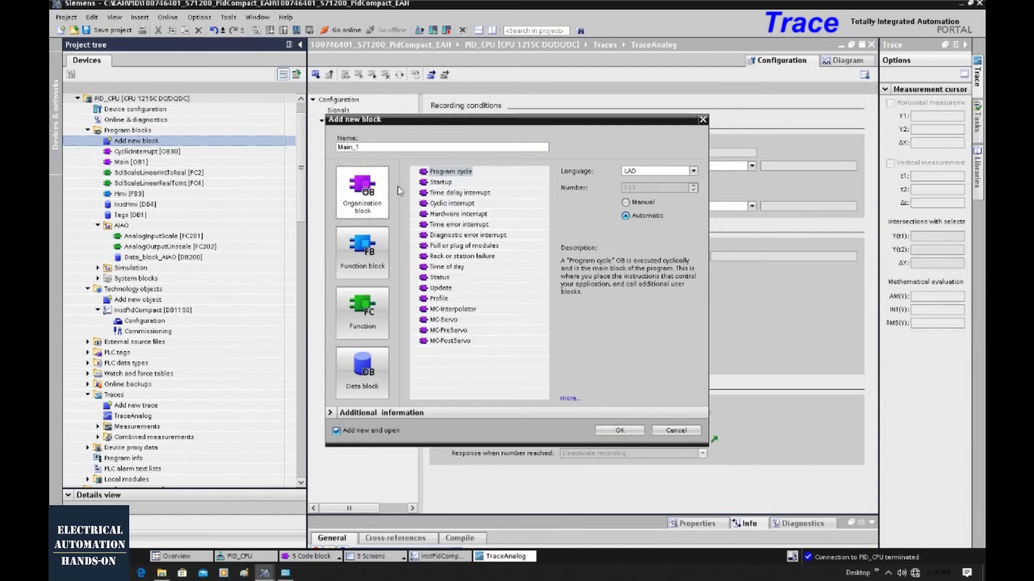
{"action": "left_click", "coordinate": [452, 204]}
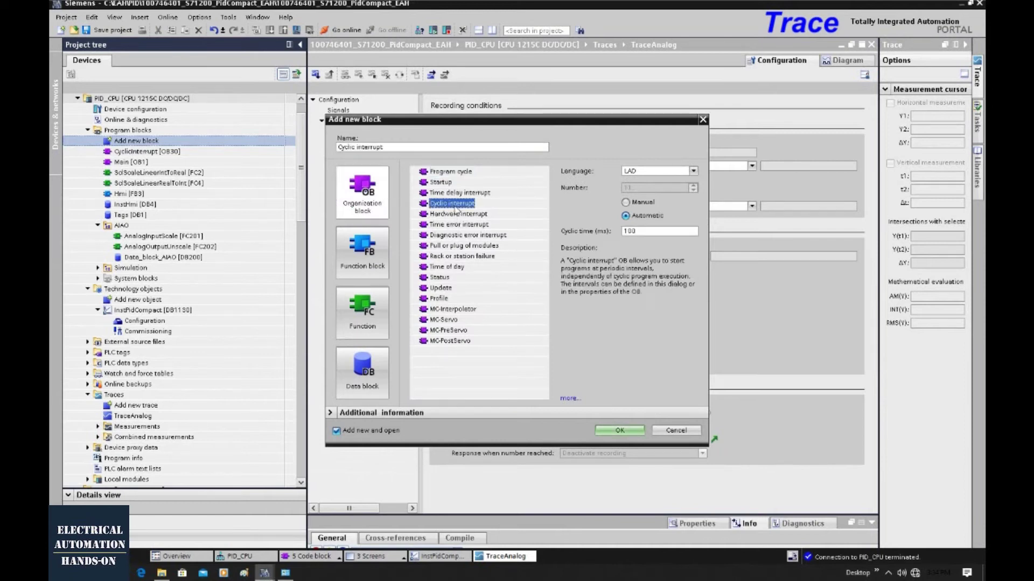
{"action": "double_click", "coordinate": [635, 231]}
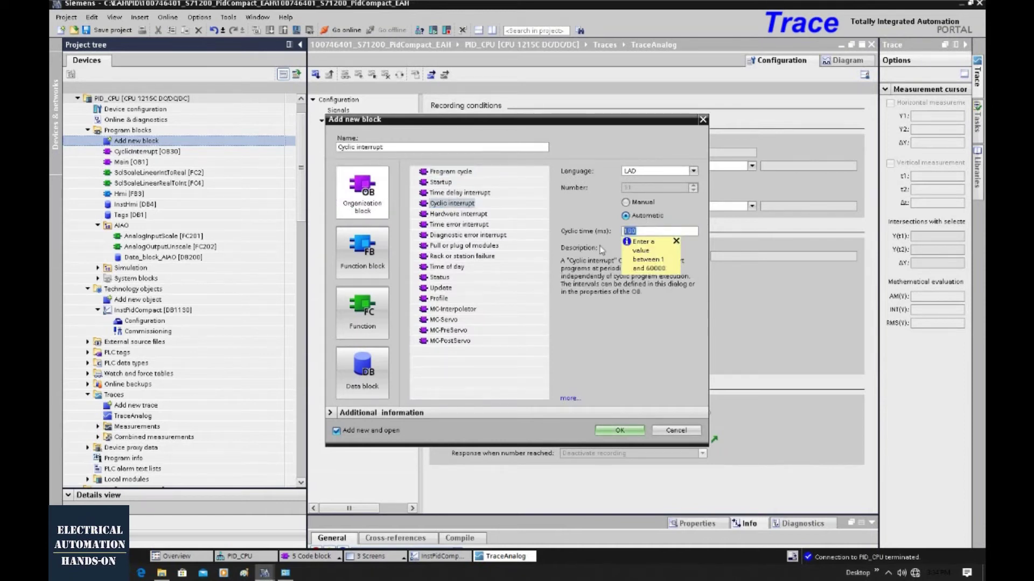
{"action": "type", "text": "5"}
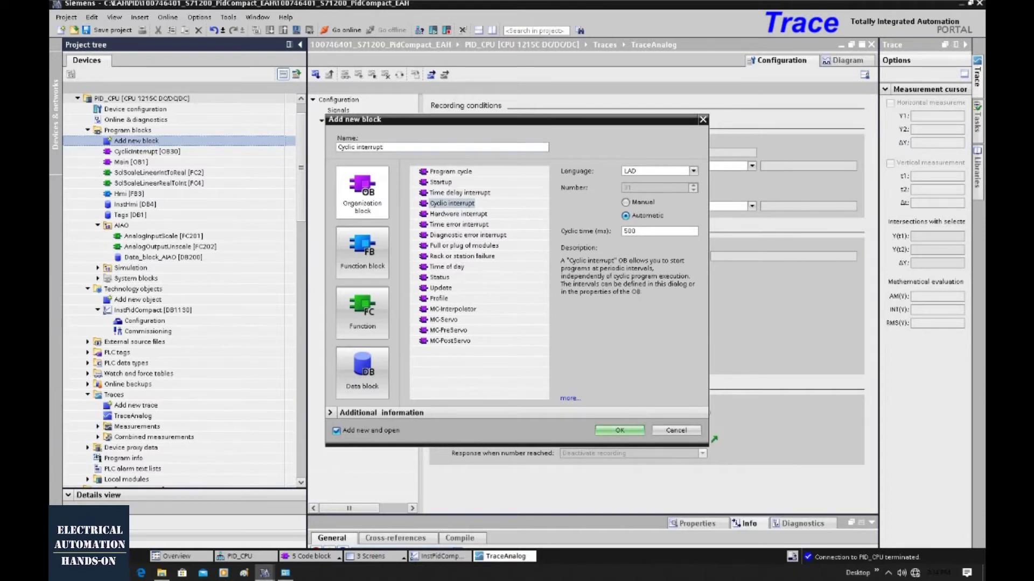
{"action": "type", "text": "500ms"}
{"action": "left_click", "coordinate": [620, 431]}
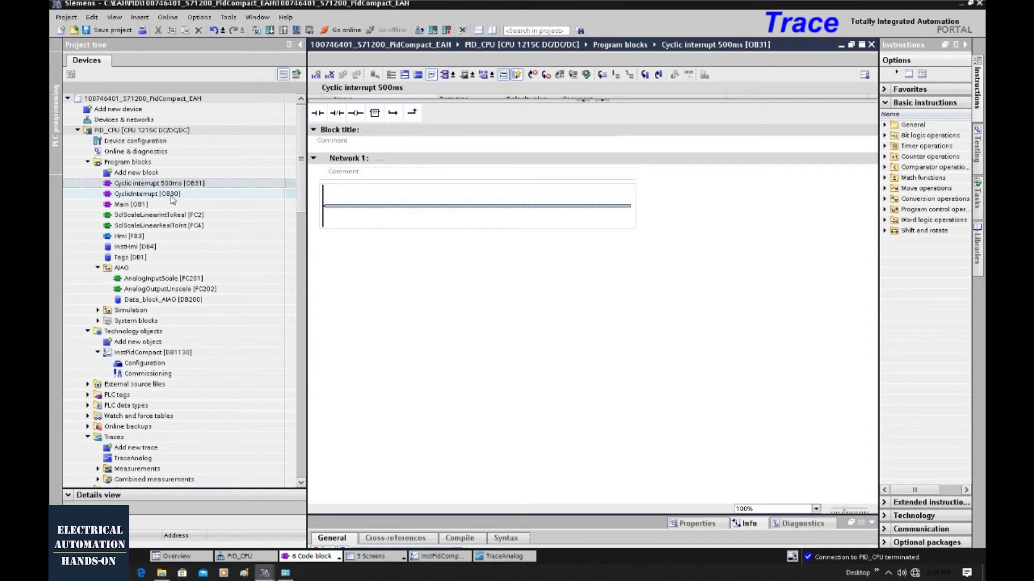
Rename CyclicInterrupt [OB30] to CyclicInterrupt 100ms.
{"action": "left_click", "coordinate": [172, 197]}
{"action": "right_click", "coordinate": [173, 199]}
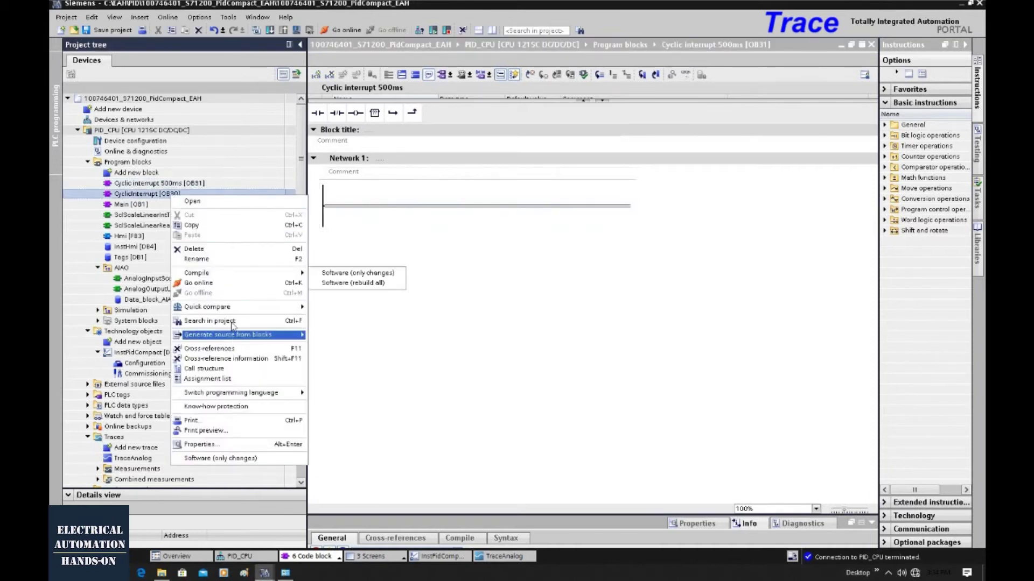
{"action": "left_click", "coordinate": [218, 261]}
{"action": "key", "text": "End"}
{"action": "type", "text": "100ms"}
{"action": "key", "text": "Return"}
Leave the Cyclic interrupt 500ms block name unchanged after starting a rename.
{"action": "key", "text": "Up"}
{"action": "key", "text": "F2"}
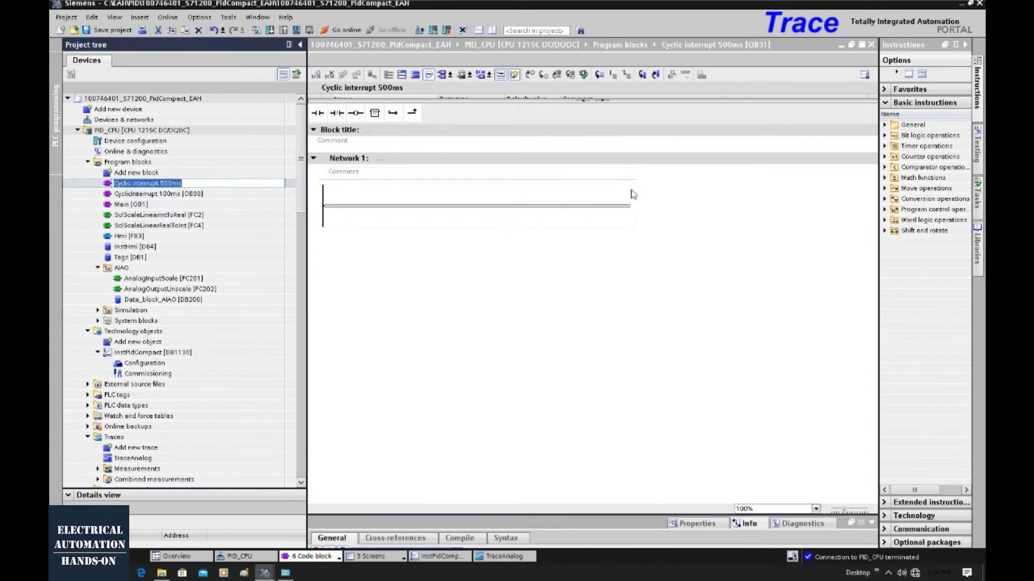
{"action": "left_click", "coordinate": [190, 197]}
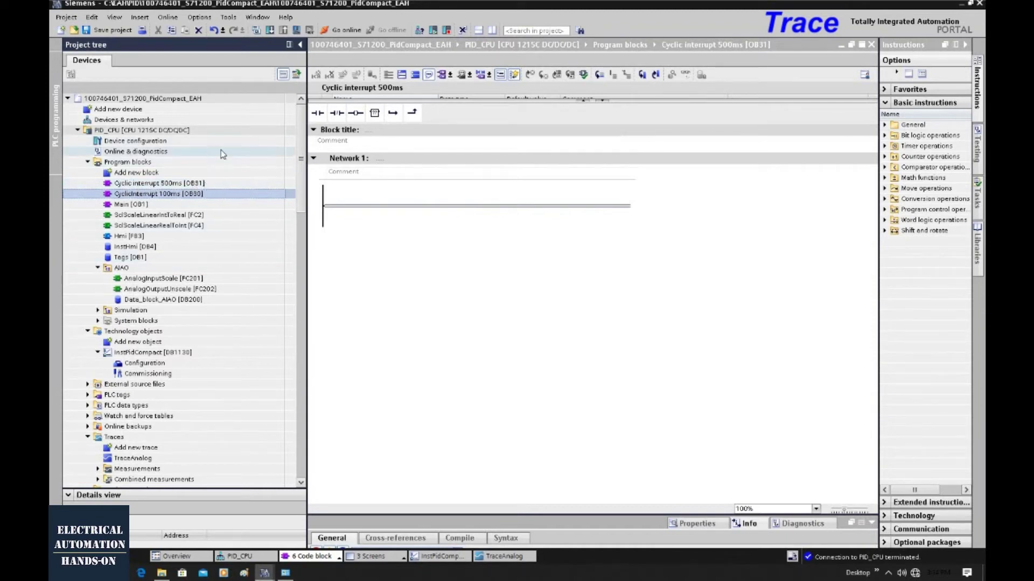
{"action": "left_click", "coordinate": [157, 184]}
{"action": "key", "text": "F2"}
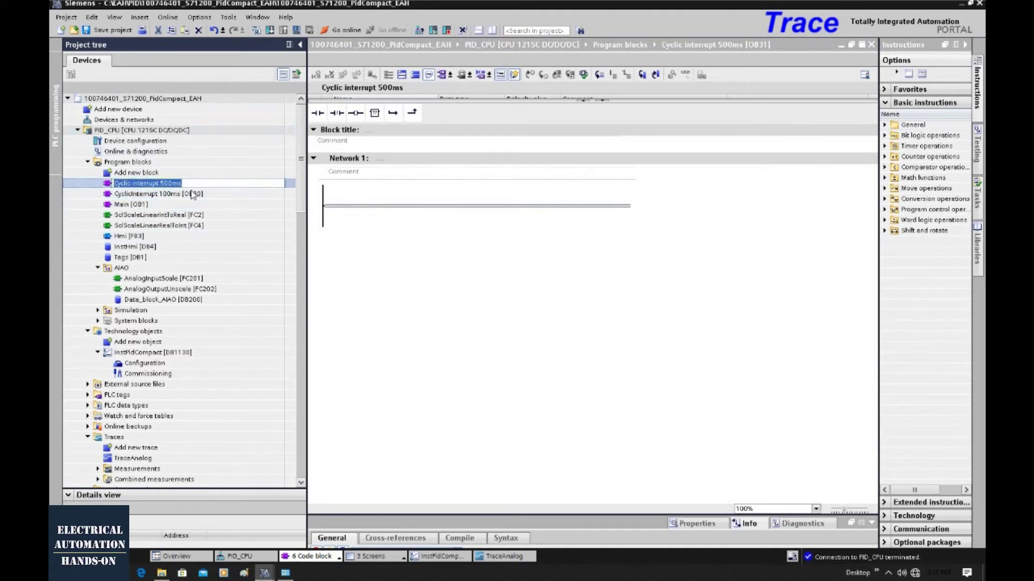
{"action": "left_click", "coordinate": [193, 194]}
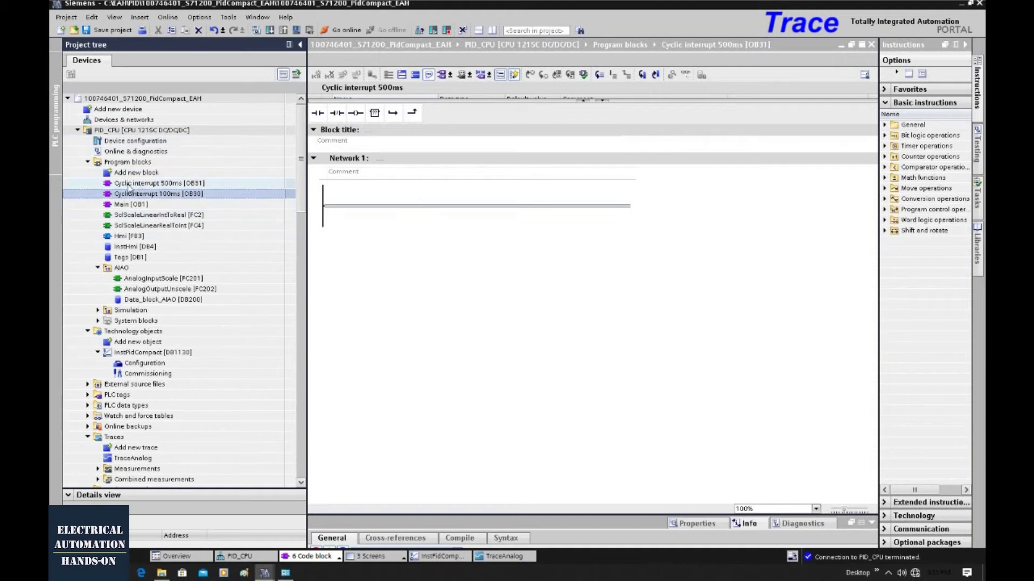
Open TraceAnalog and set Sample with to Cyclic interrupt 500ms.
{"action": "left_click", "coordinate": [160, 291]}
{"action": "scroll", "coordinate": [160, 306], "scroll_direction": "down", "scroll_amount": 4}
{"action": "double_click", "coordinate": [133, 331]}
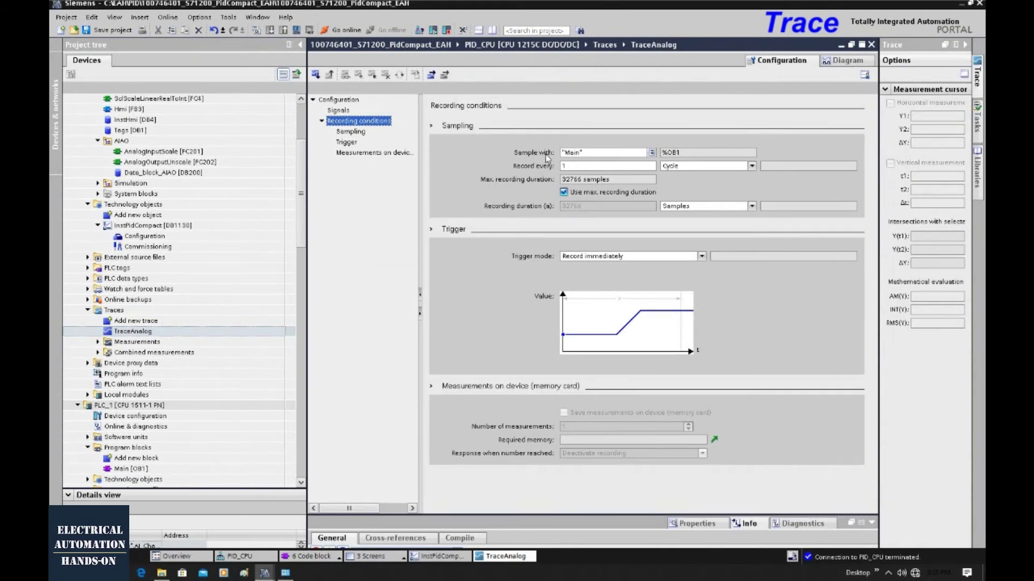
{"action": "left_click", "coordinate": [651, 152]}
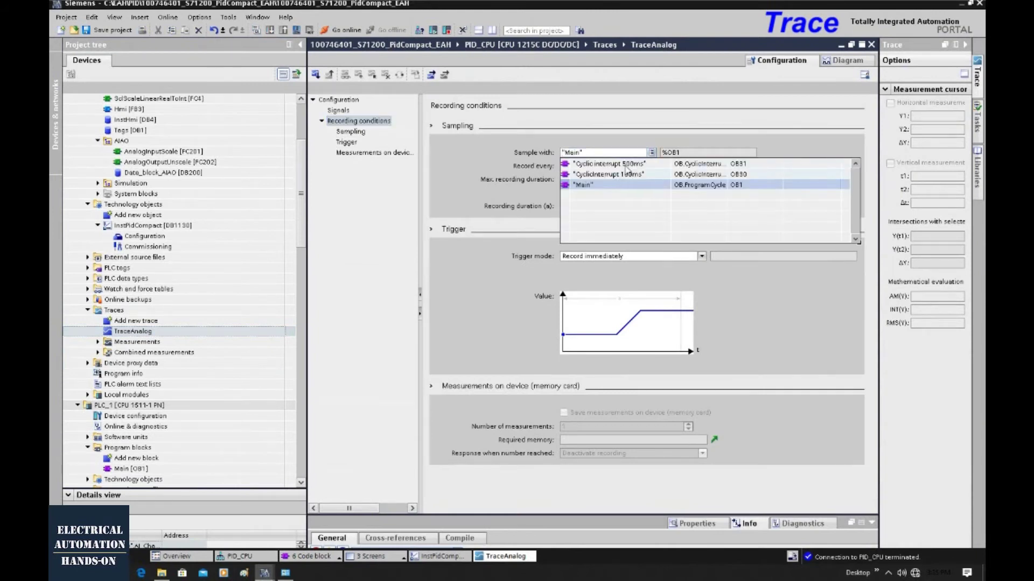
{"action": "left_click", "coordinate": [625, 164]}
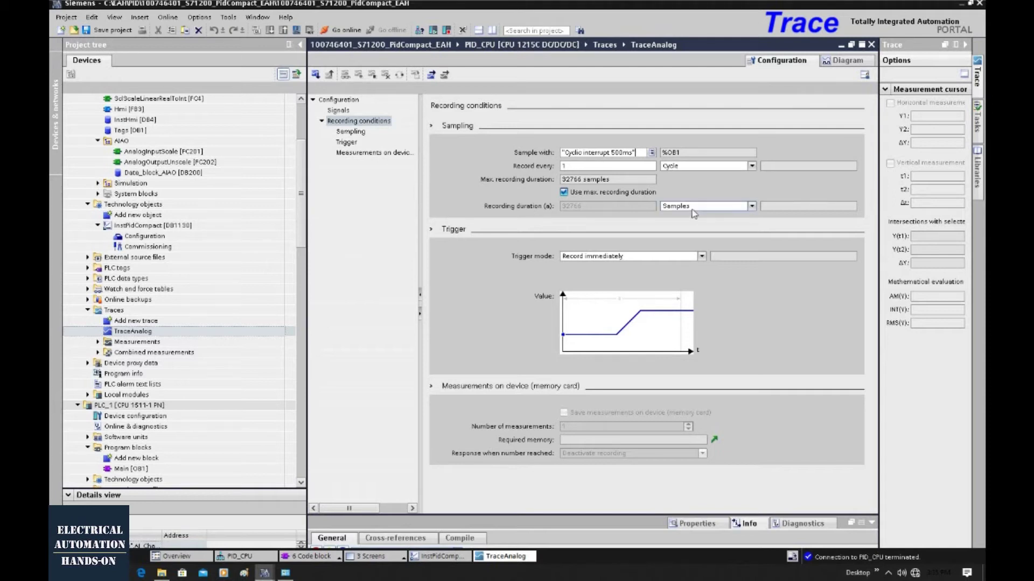
Set Record every to 2 cycles (1.0 s), keeping the recording duration in samples.
{"action": "key", "text": "Tab"}
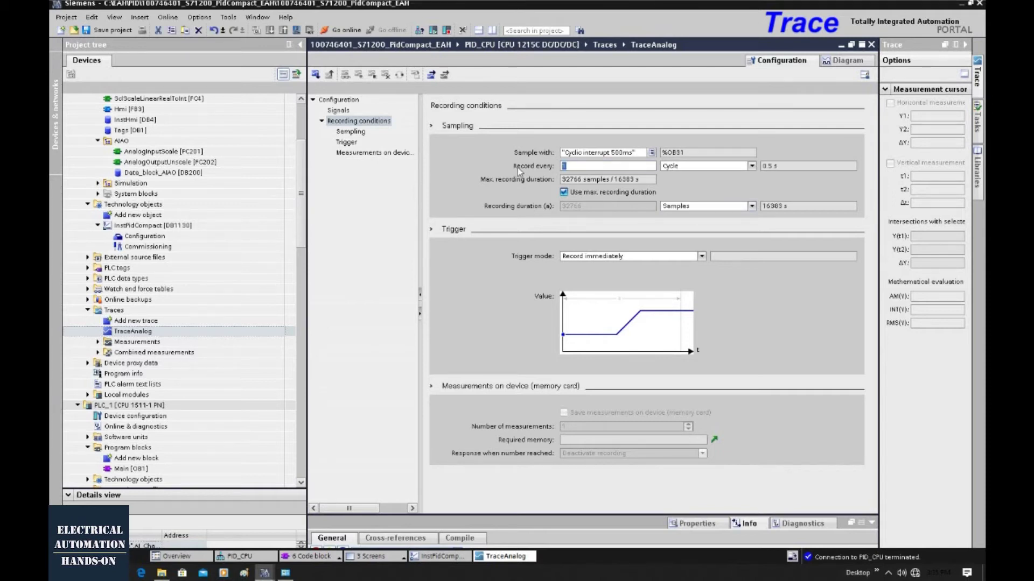
{"action": "type", "text": "2"}
{"action": "left_click", "coordinate": [714, 167]}
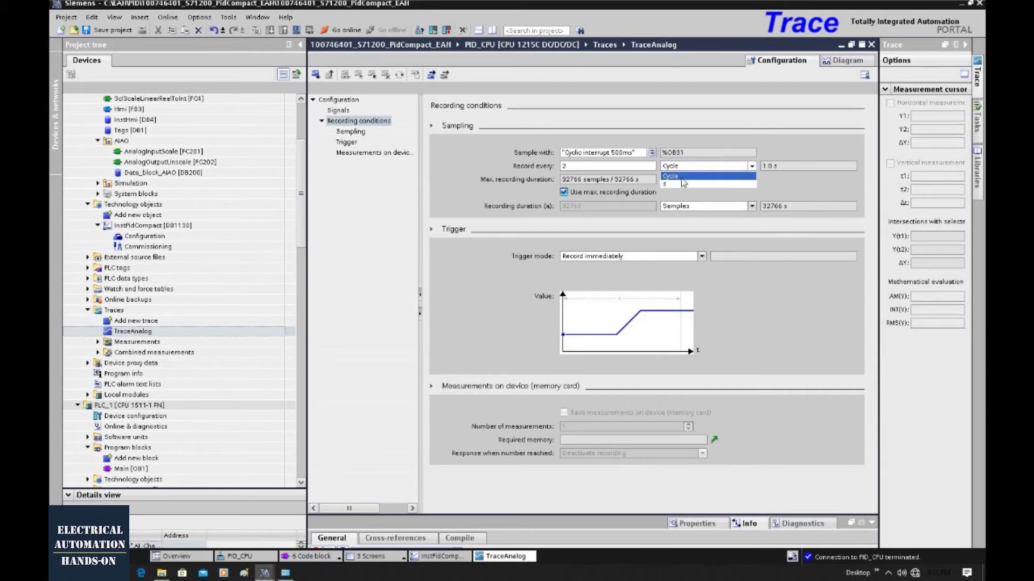
{"action": "left_click", "coordinate": [682, 178]}
{"action": "key", "text": "shift+Tab"}
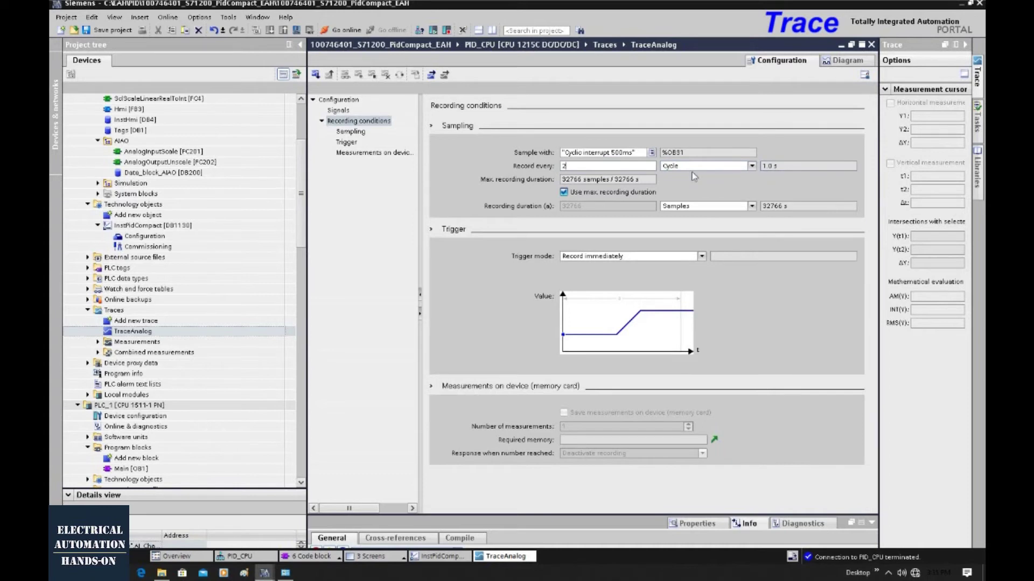
{"action": "key", "text": "Tab"}
{"action": "key", "text": "Tab"}
{"action": "left_click", "coordinate": [751, 207]}
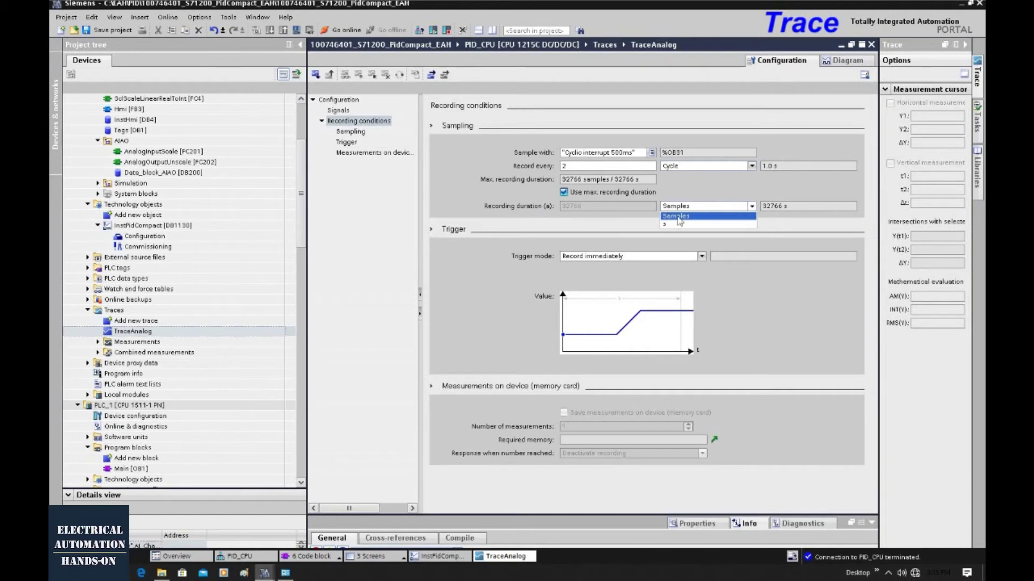
{"action": "left_click", "coordinate": [671, 224]}
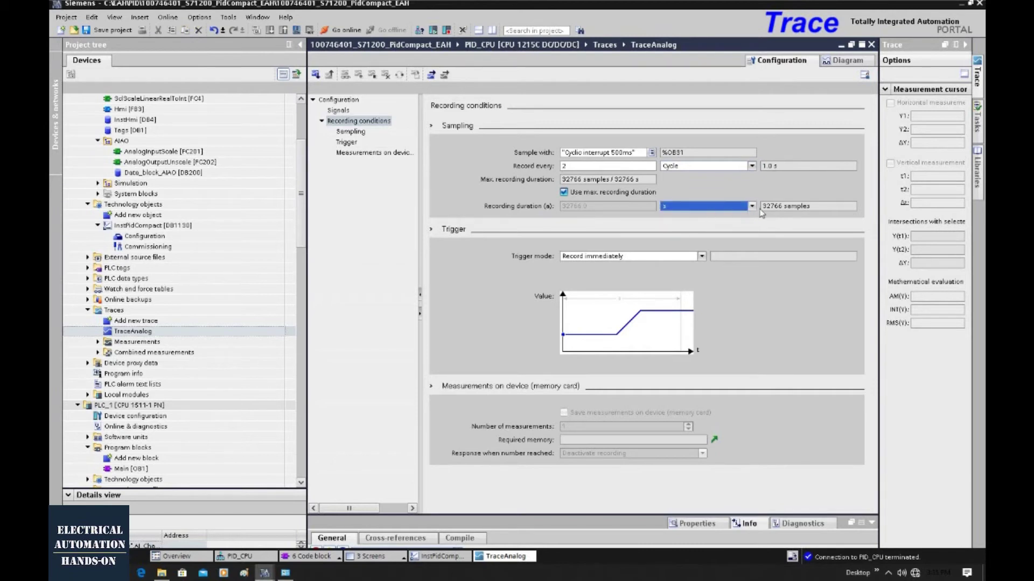
{"action": "left_click", "coordinate": [752, 207]}
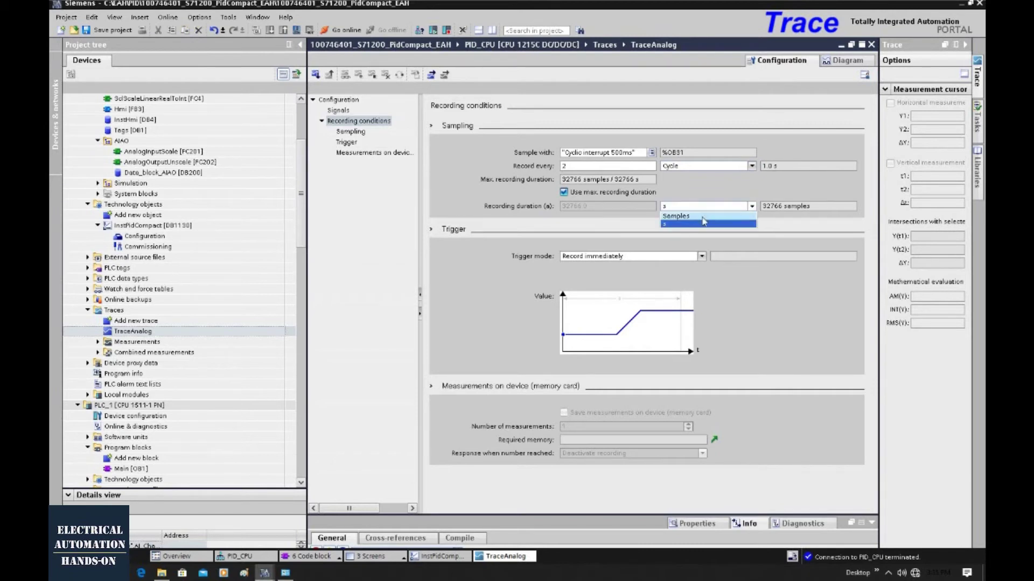
{"action": "left_click", "coordinate": [702, 216]}
{"action": "key", "text": "Tab"}
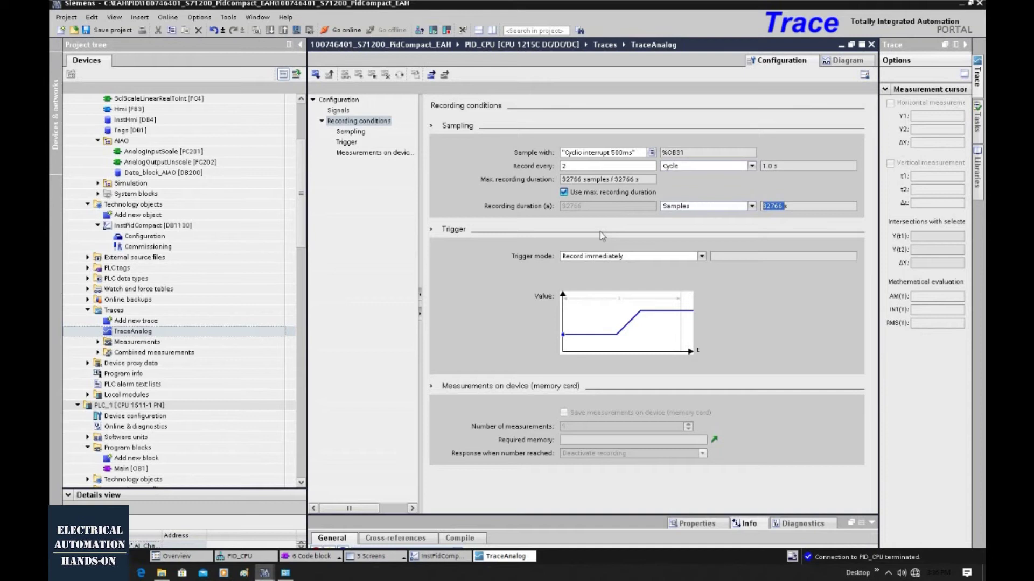
{"action": "left_click", "coordinate": [572, 212]}
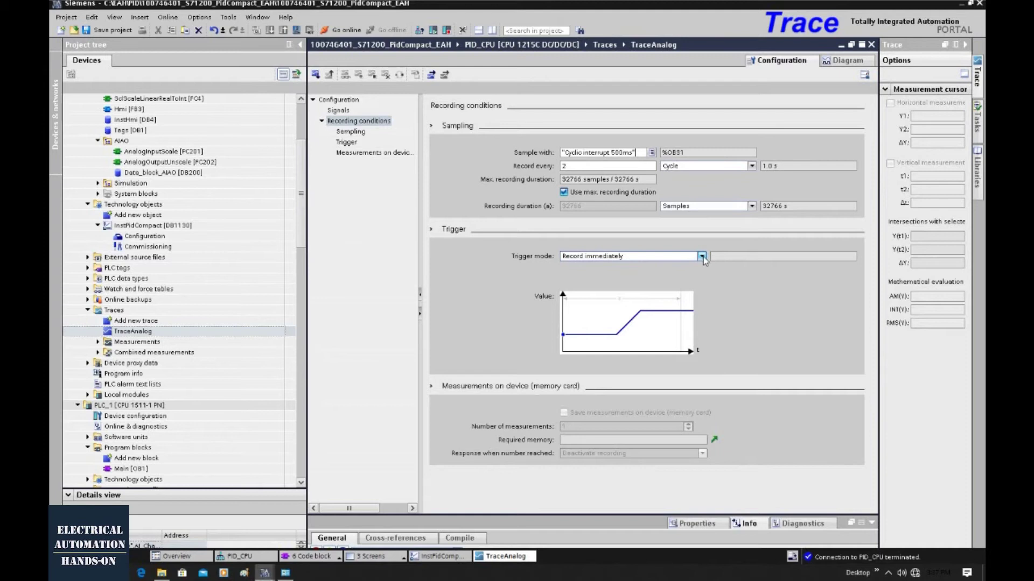
{"action": "left_click", "coordinate": [701, 257]}
{"action": "left_click", "coordinate": [595, 275]}
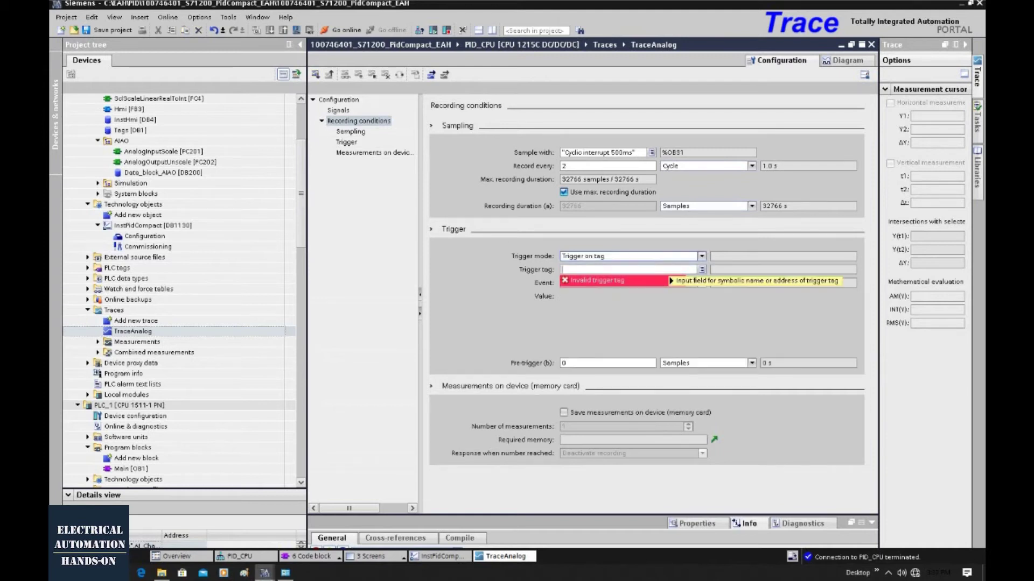
{"action": "left_click", "coordinate": [702, 256]}
{"action": "left_click", "coordinate": [694, 265]}
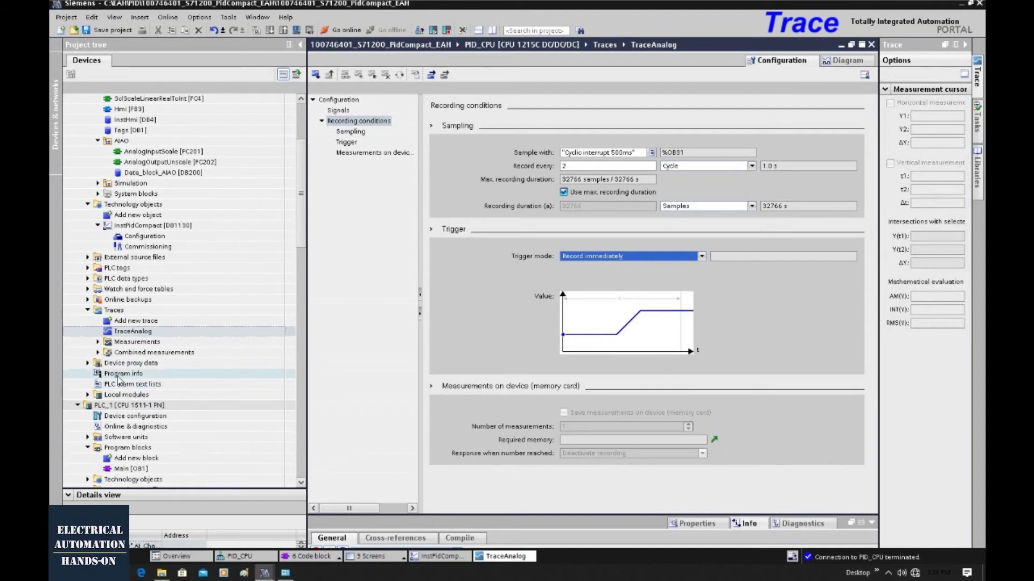
{"action": "double_click", "coordinate": [118, 377]}
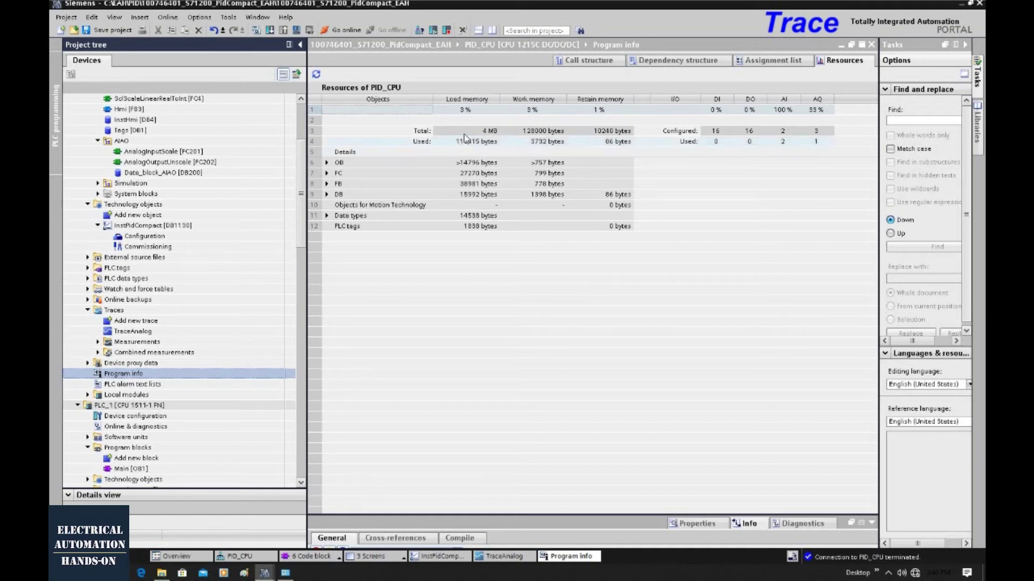
{"action": "left_click", "coordinate": [843, 45]}
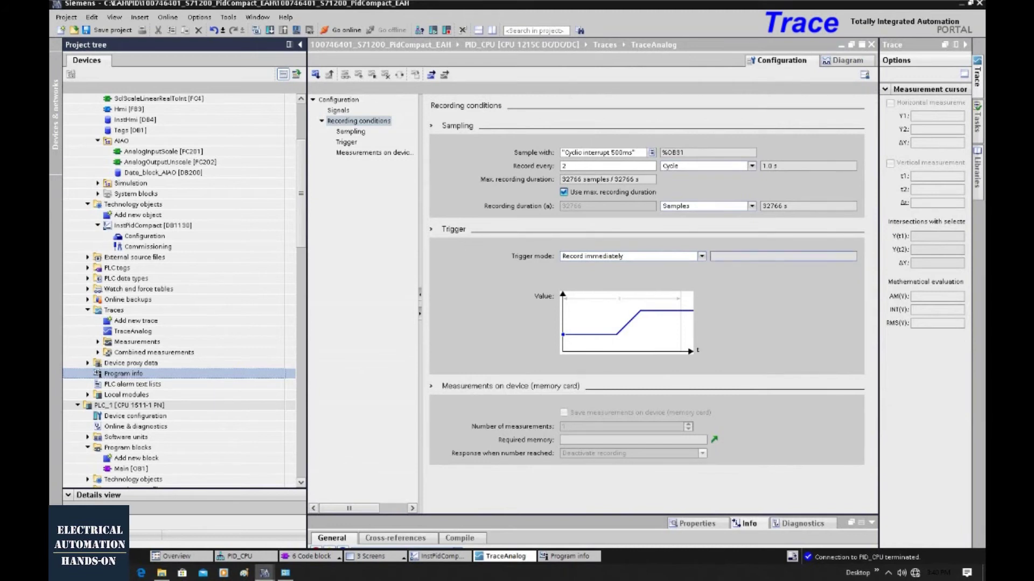
Review TraceAnalog's signals and sampling, then show its diagram with an enlarged signal table.
{"action": "left_click", "coordinate": [340, 110]}
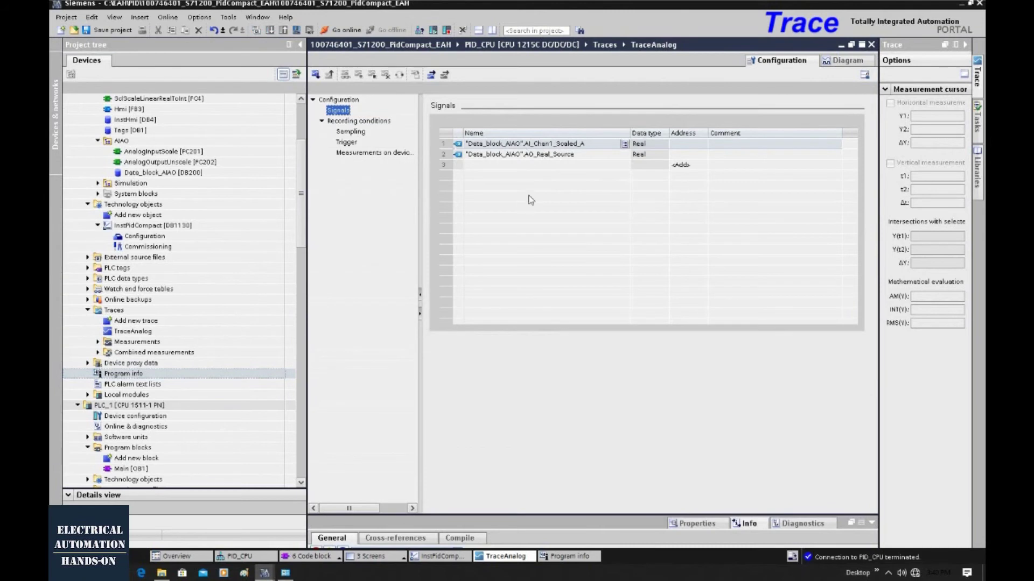
{"action": "left_click", "coordinate": [348, 133]}
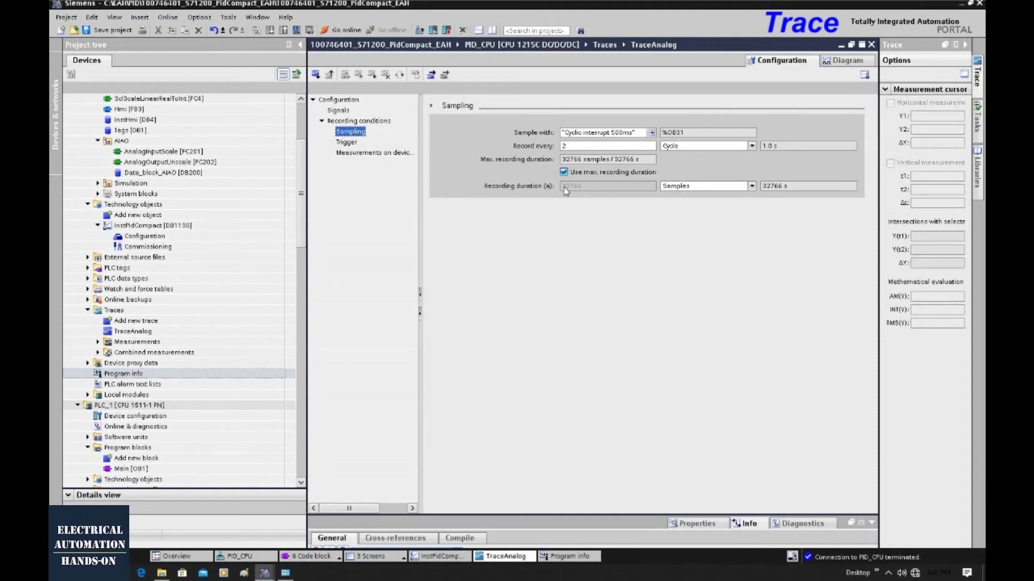
{"action": "left_click", "coordinate": [530, 341]}
{"action": "left_click", "coordinate": [847, 62]}
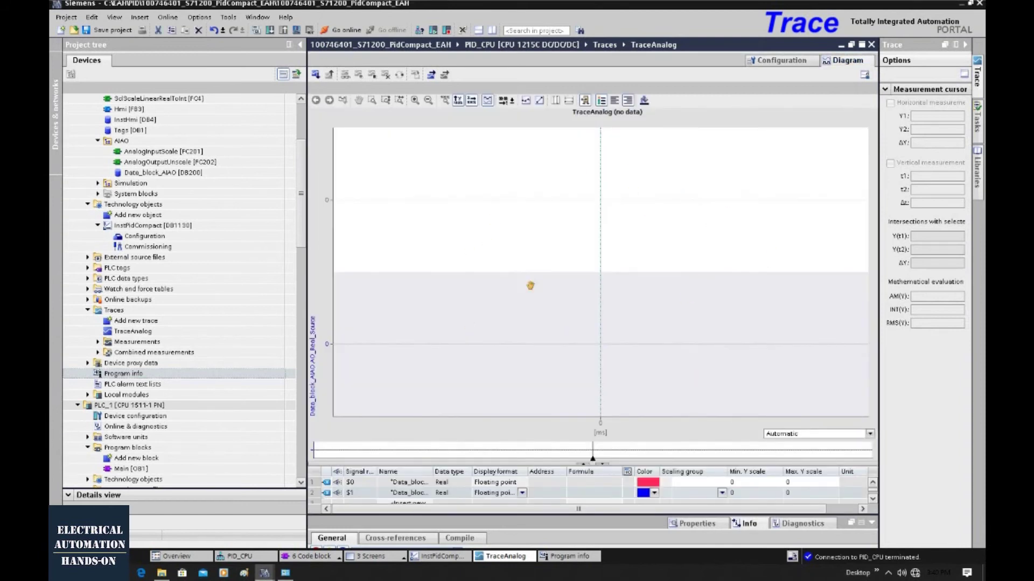
{"action": "mouse_move", "coordinate": [556, 463]}
{"action": "left_mouse_down"}
{"action": "mouse_move", "coordinate": [568, 332]}
{"action": "mouse_move", "coordinate": [547, 237]}
{"action": "left_mouse_up"}
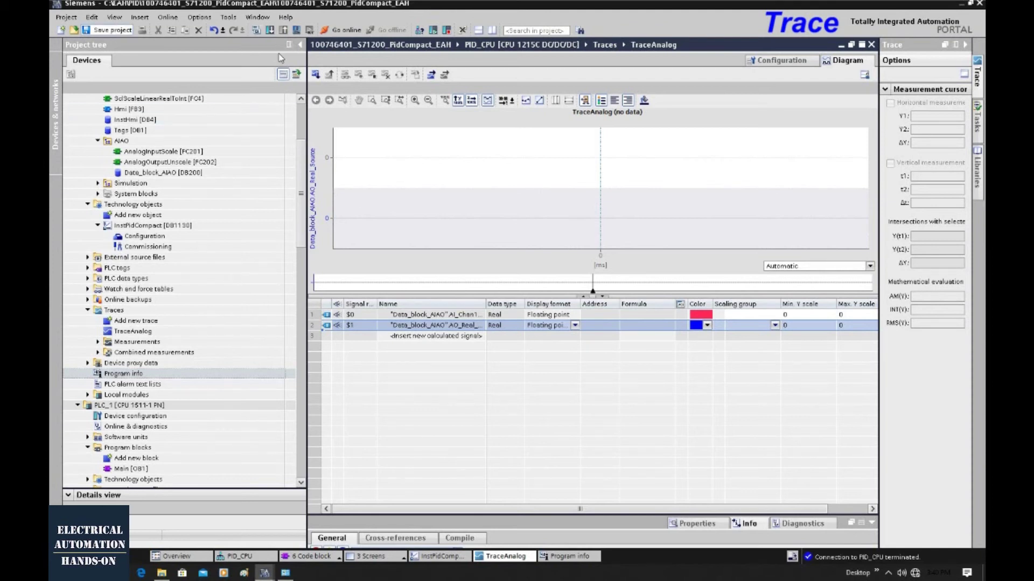
Go online with PID_CPU and transfer the TraceAnalog configuration to the device.
{"action": "left_click", "coordinate": [316, 75]}
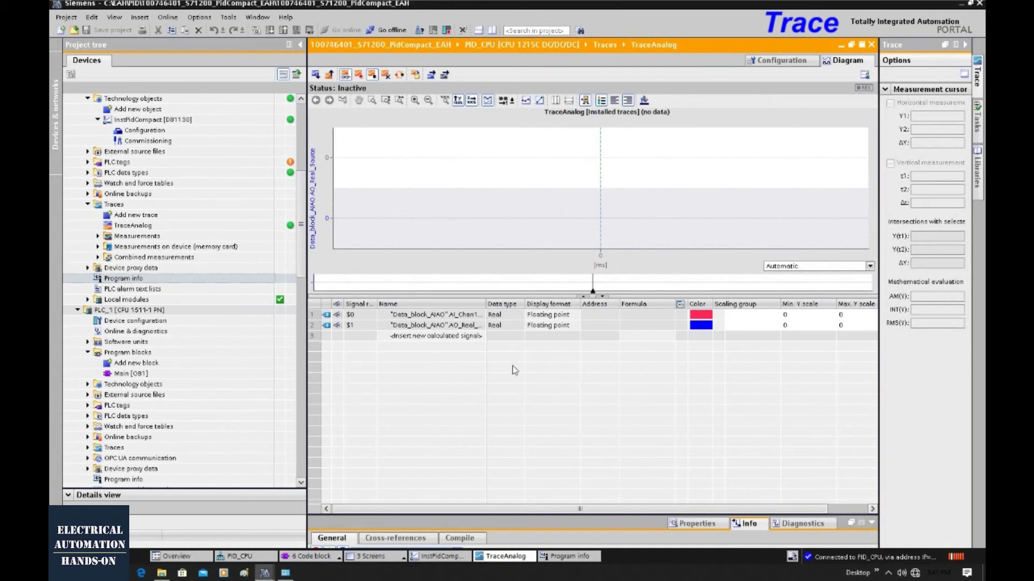
{"action": "left_click", "coordinate": [316, 74]}
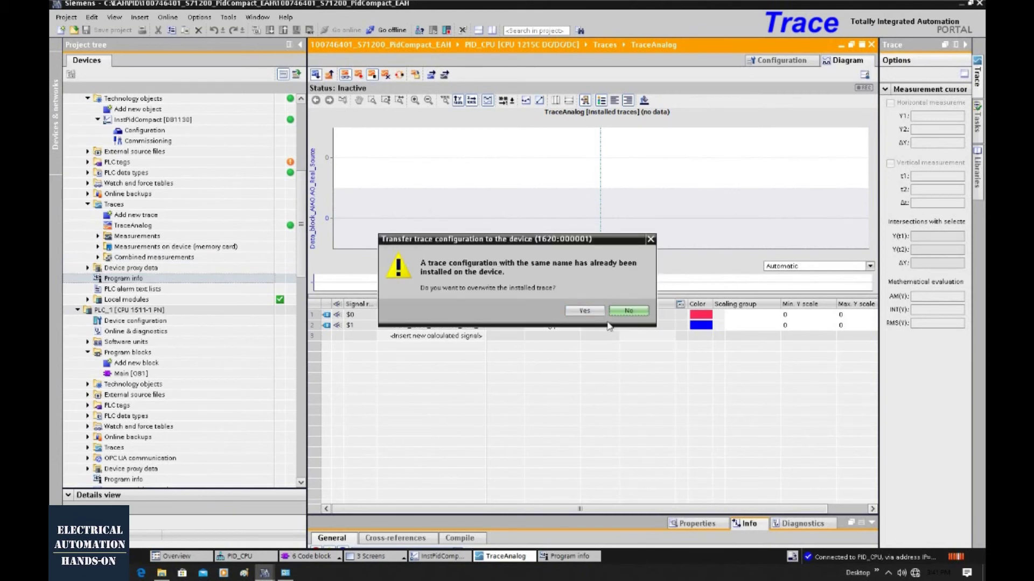
{"action": "left_click", "coordinate": [650, 240]}
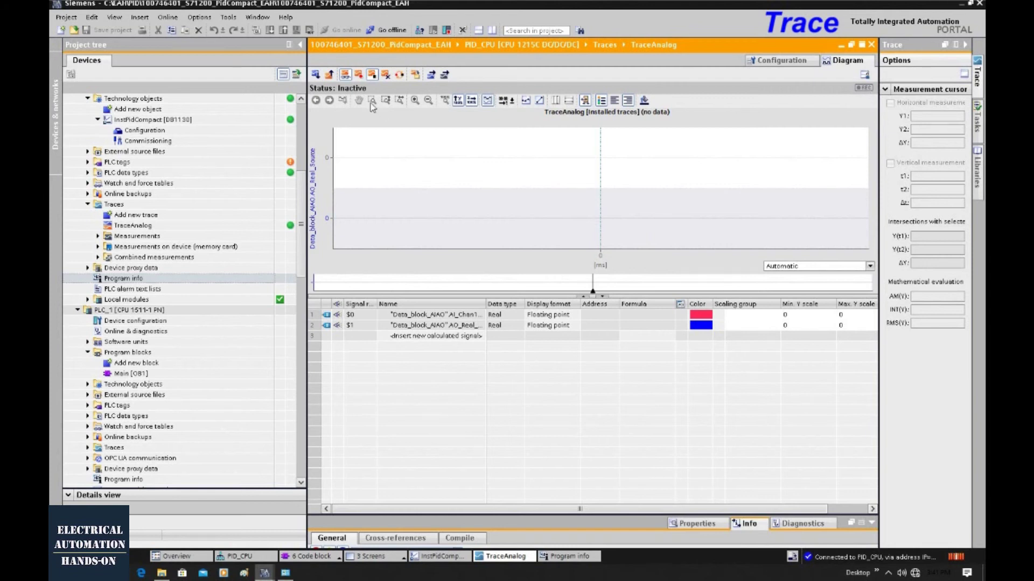
Activate TraceAnalog recording on the CPU and hide $1 so only AI_Chan1_Scaled_A is plotted.
{"action": "left_click", "coordinate": [358, 75]}
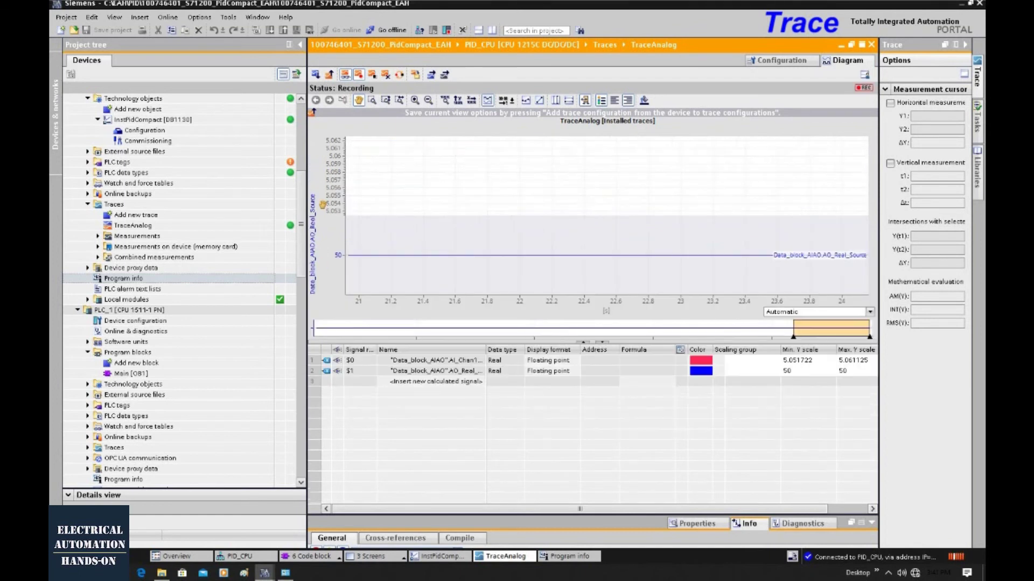
{"action": "left_click", "coordinate": [337, 371]}
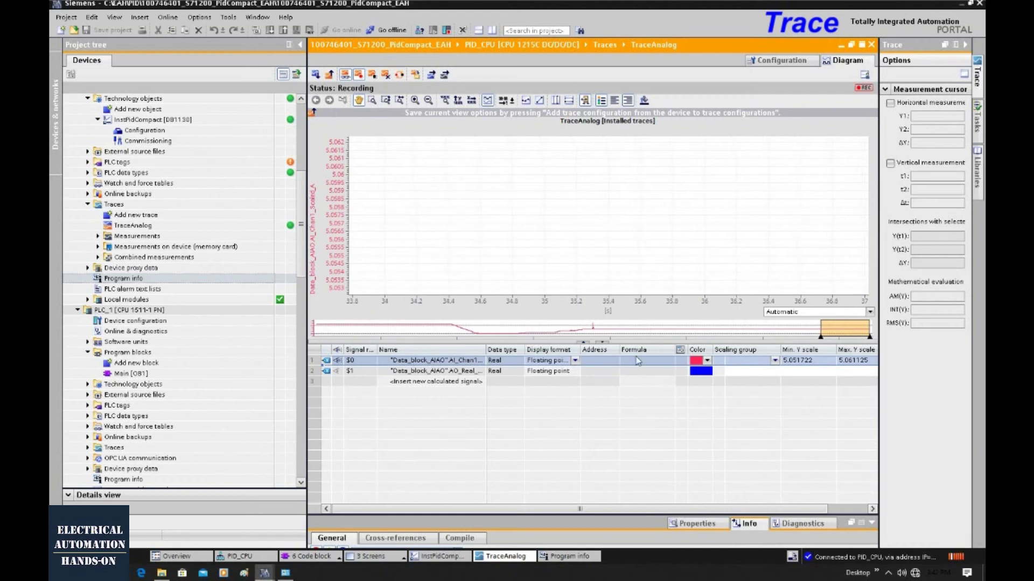
Narrow the Scaling column and set signal $0's Y scale to min 0 and max 10.0.
{"action": "left_click_drag", "start_coordinate": [779, 352], "coordinate": [733, 353]}
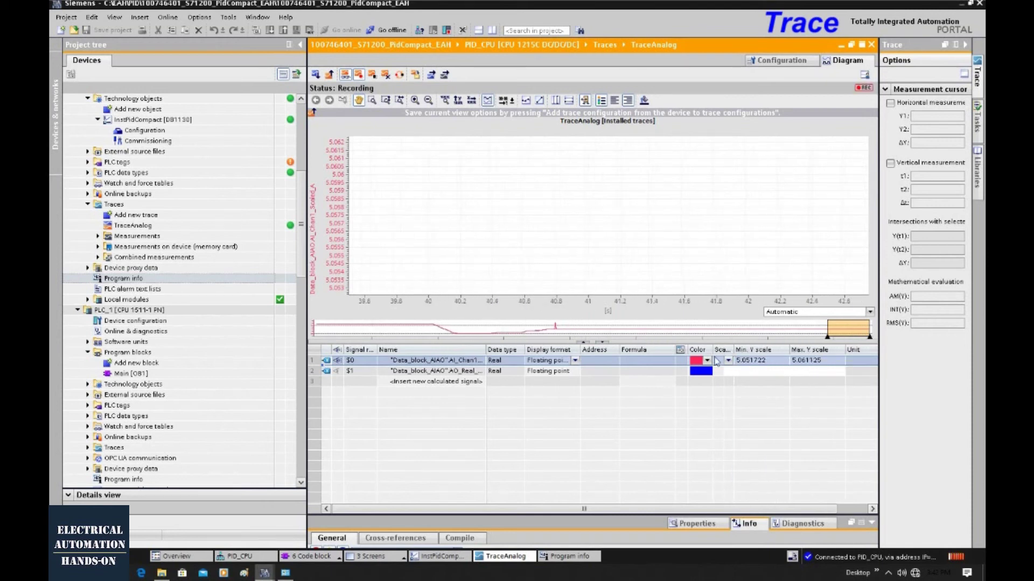
{"action": "left_click", "coordinate": [748, 365]}
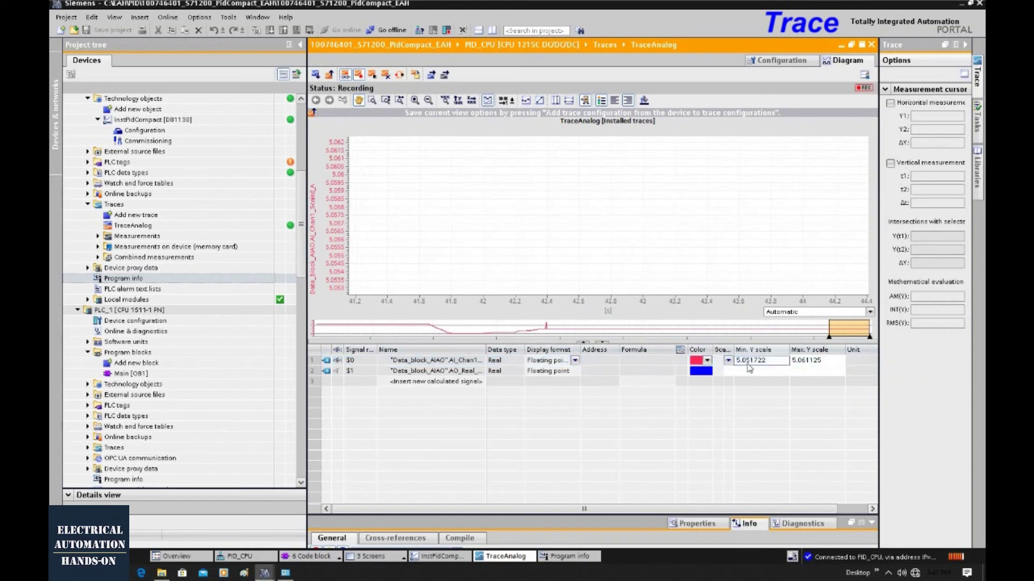
{"action": "type", "text": "0"}
{"action": "key", "text": "Return"}
{"action": "left_click", "coordinate": [807, 362]}
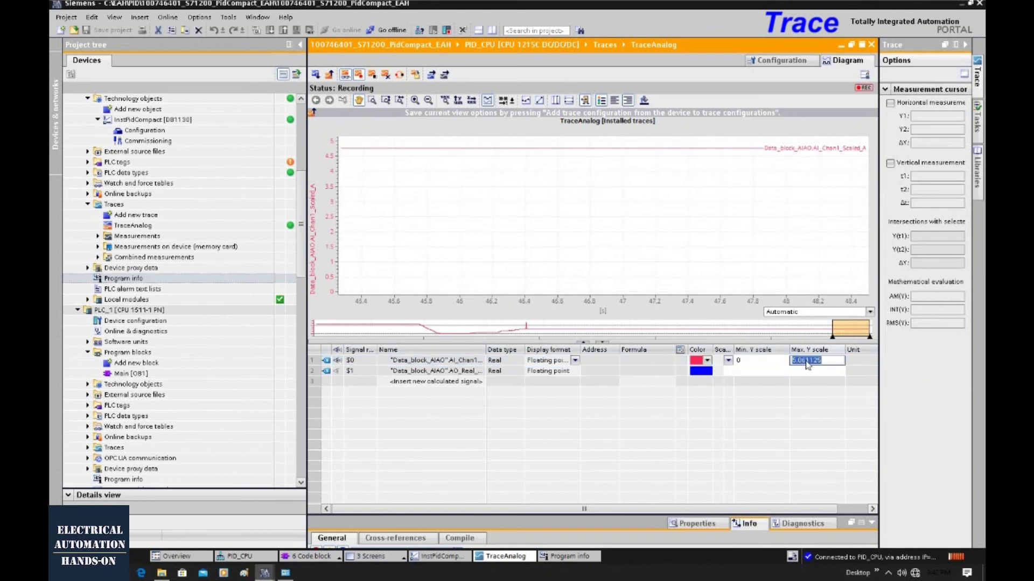
{"action": "type", "text": "10.0"}
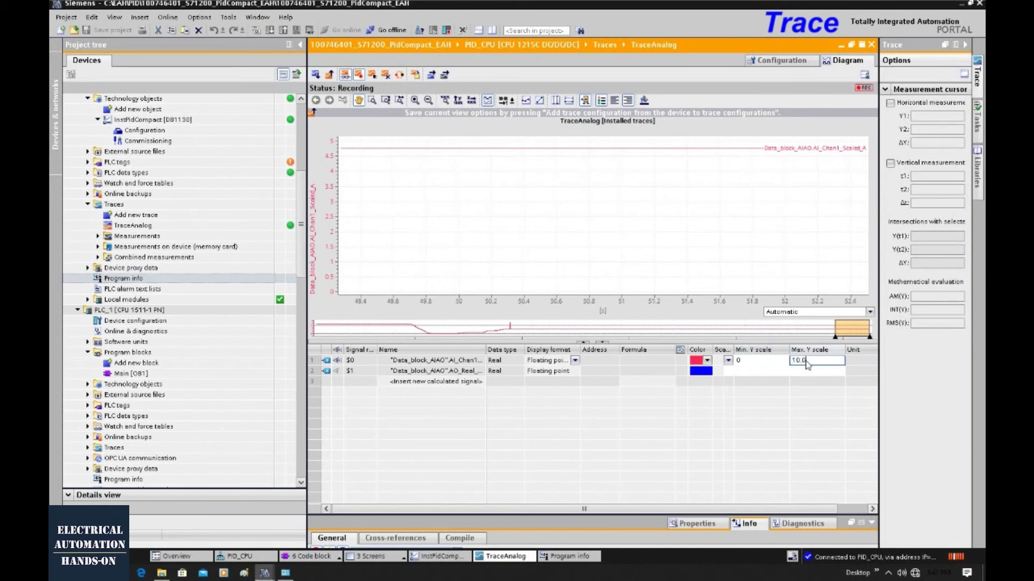
{"action": "key", "text": "Return"}
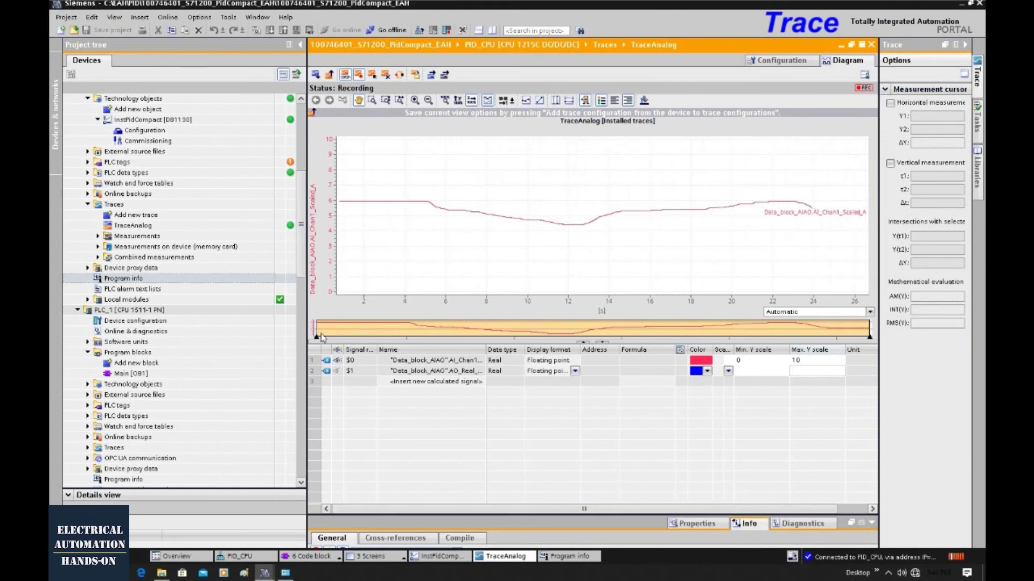
Zoom the chart to about 6–22 s and try vertical and horizontal measurement cursors, then turn them off.
{"action": "left_click_drag", "start_coordinate": [321, 335], "coordinate": [494, 335]}
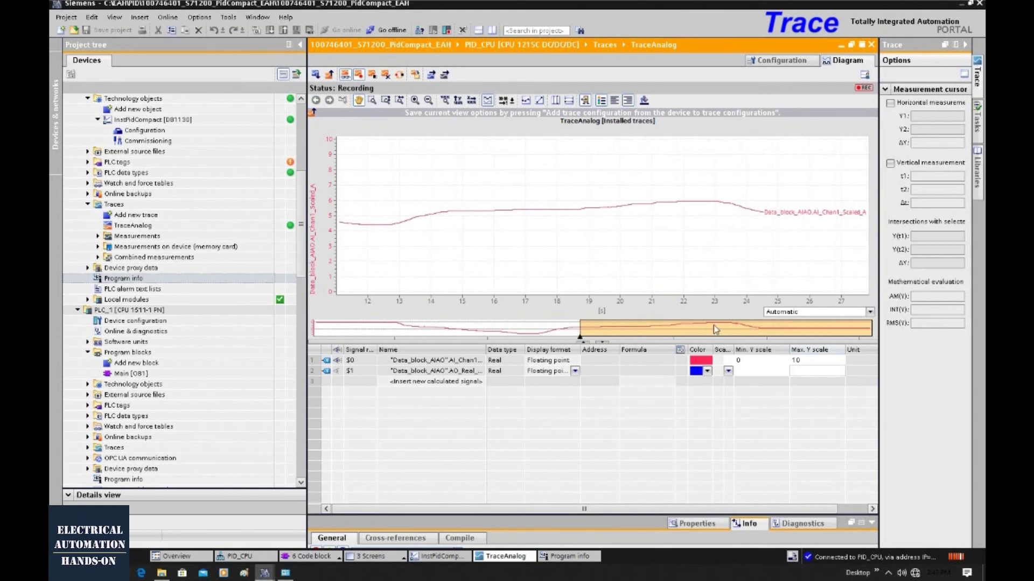
{"action": "left_click_drag", "start_coordinate": [742, 331], "coordinate": [717, 332]}
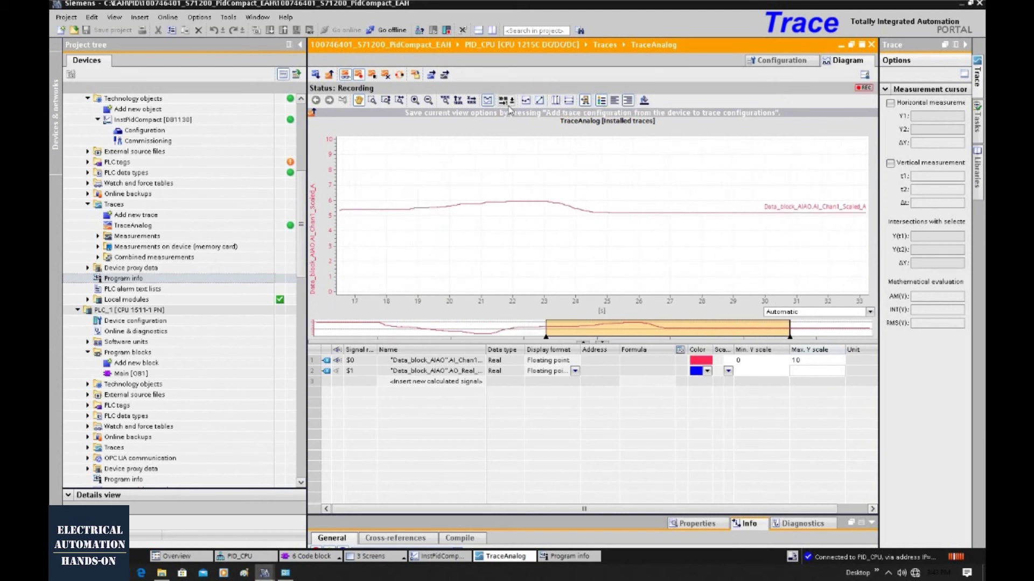
{"action": "left_click", "coordinate": [542, 101]}
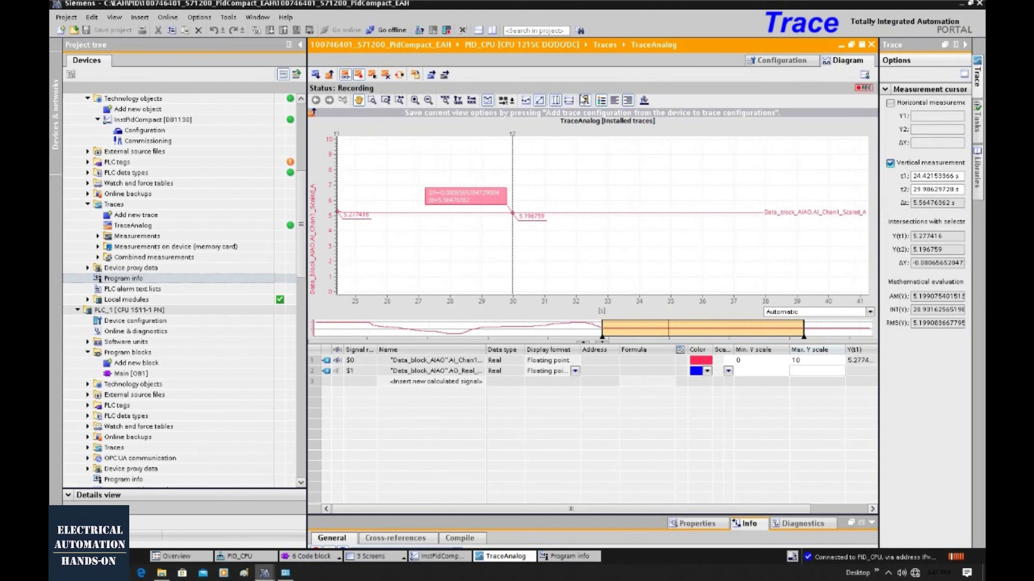
{"action": "left_click", "coordinate": [569, 100]}
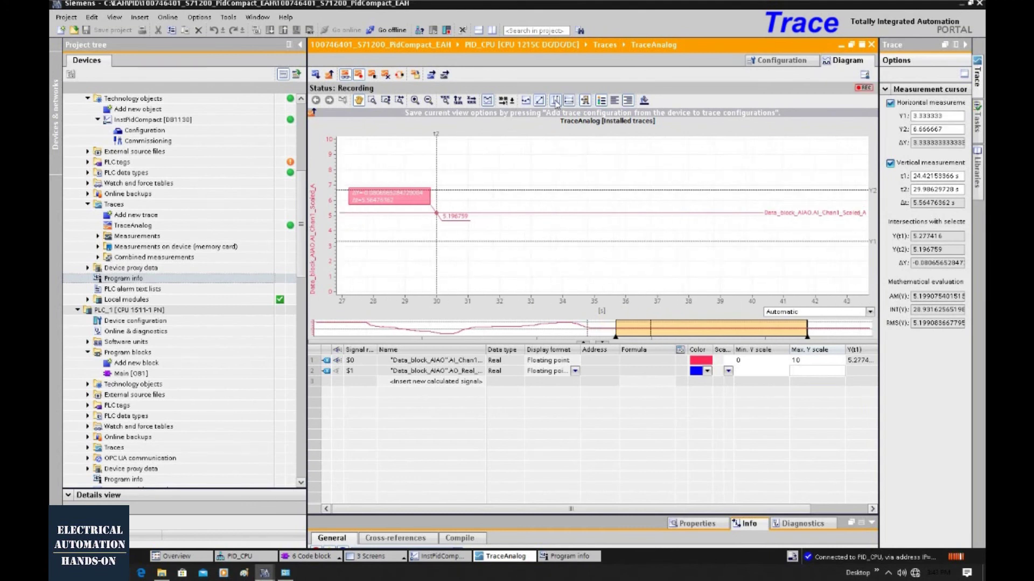
{"action": "left_click", "coordinate": [555, 100]}
{"action": "left_click", "coordinate": [569, 100]}
Show the whole recording at the latest data, displaying signal $1 and hiding $0.
{"action": "left_click", "coordinate": [445, 100]}
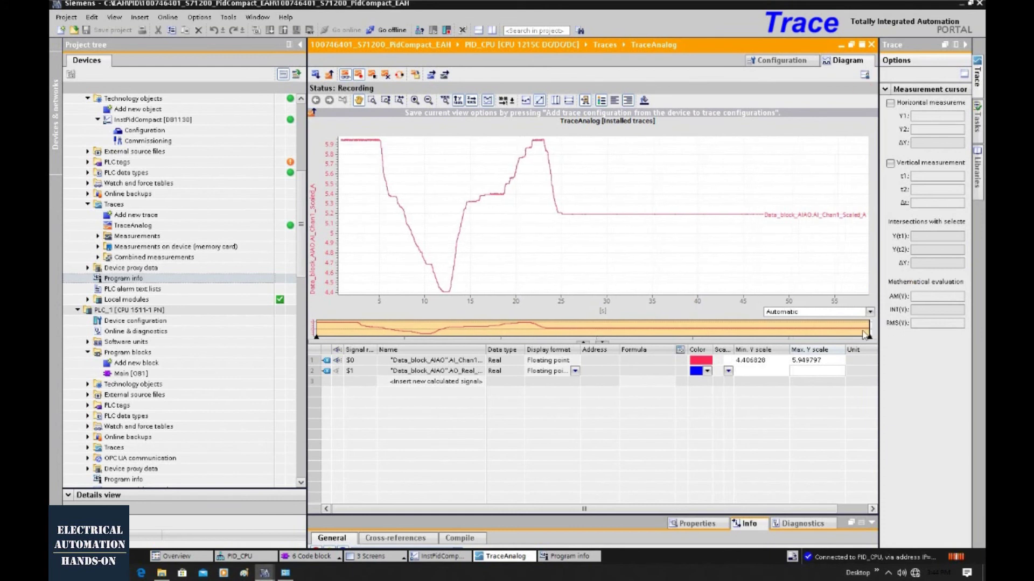
{"action": "left_click", "coordinate": [579, 330]}
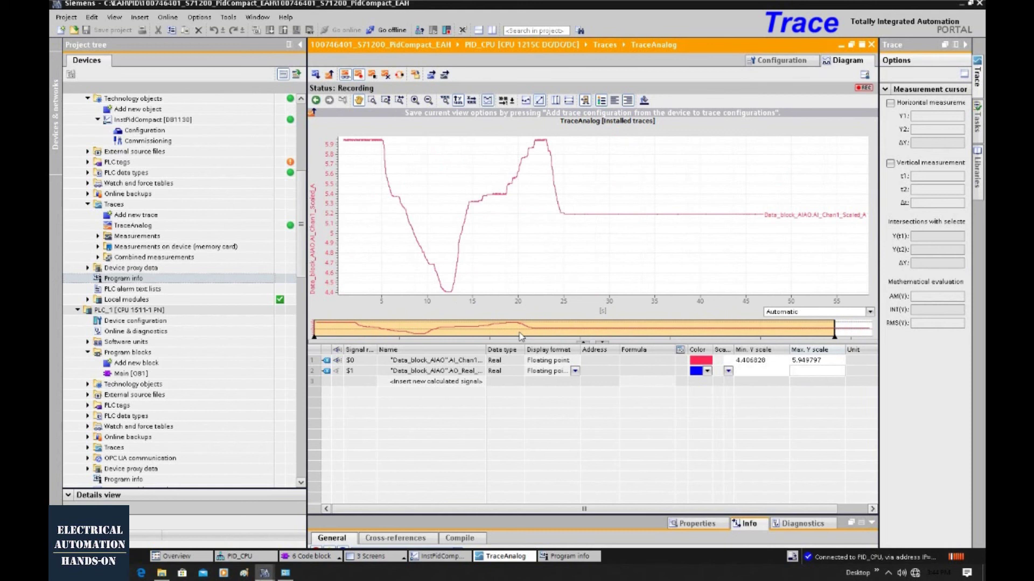
{"action": "left_click", "coordinate": [337, 370]}
{"action": "left_click", "coordinate": [337, 362]}
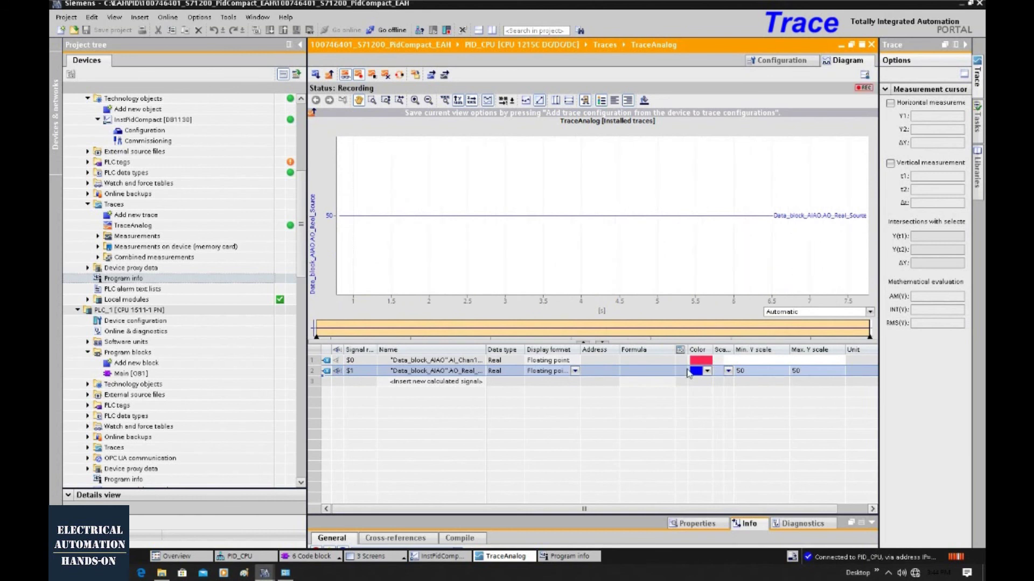
Float the trace window and open AnalogOutputUnscale [FC202] with live monitoring on.
{"action": "left_click_drag", "start_coordinate": [601, 48], "coordinate": [776, 65]}
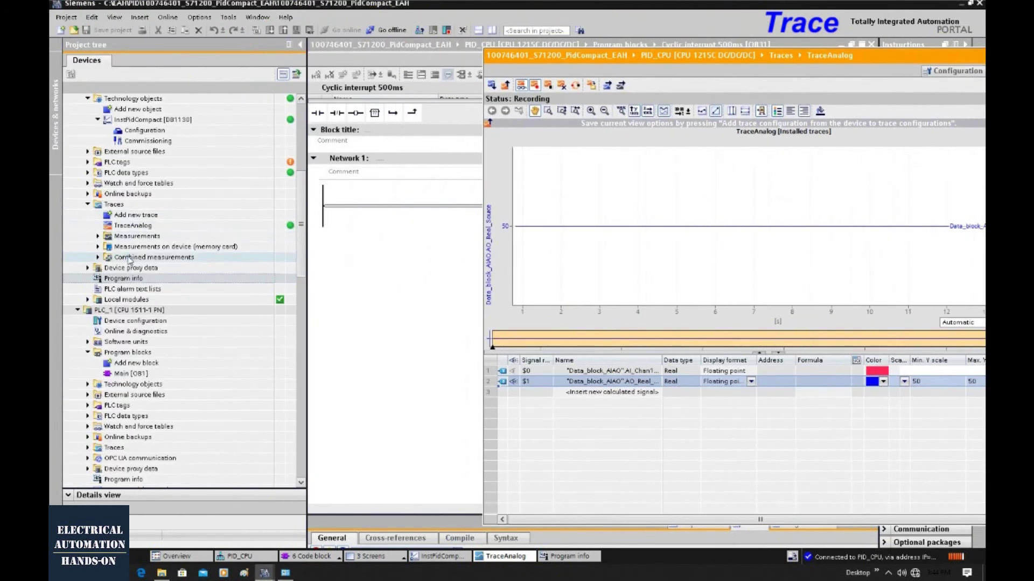
{"action": "left_click", "coordinate": [145, 140]}
{"action": "scroll", "coordinate": [145, 147], "scroll_direction": "up", "scroll_amount": 3}
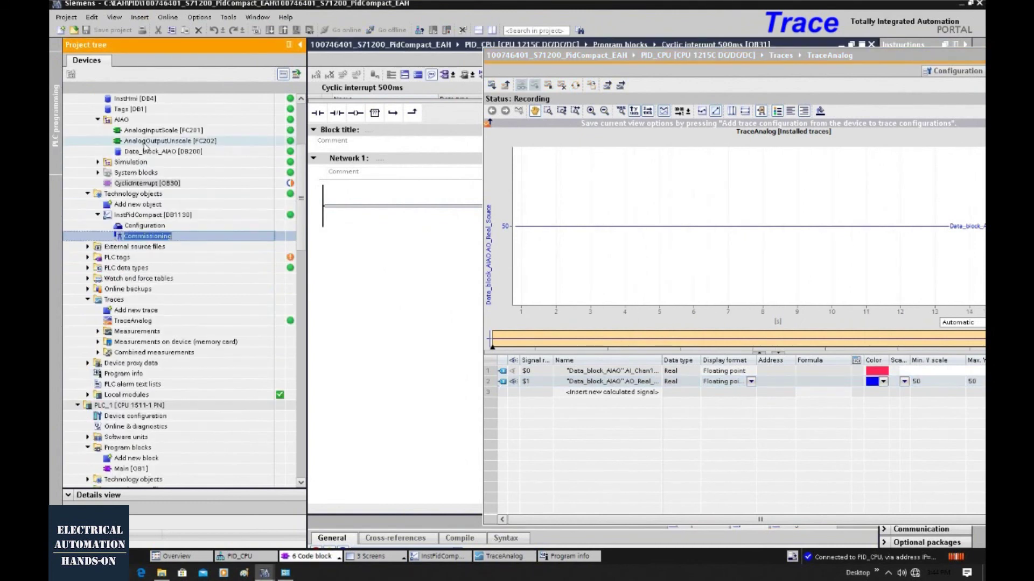
{"action": "double_click", "coordinate": [144, 141]}
{"action": "left_click_drag", "start_coordinate": [631, 50], "coordinate": [690, 79]}
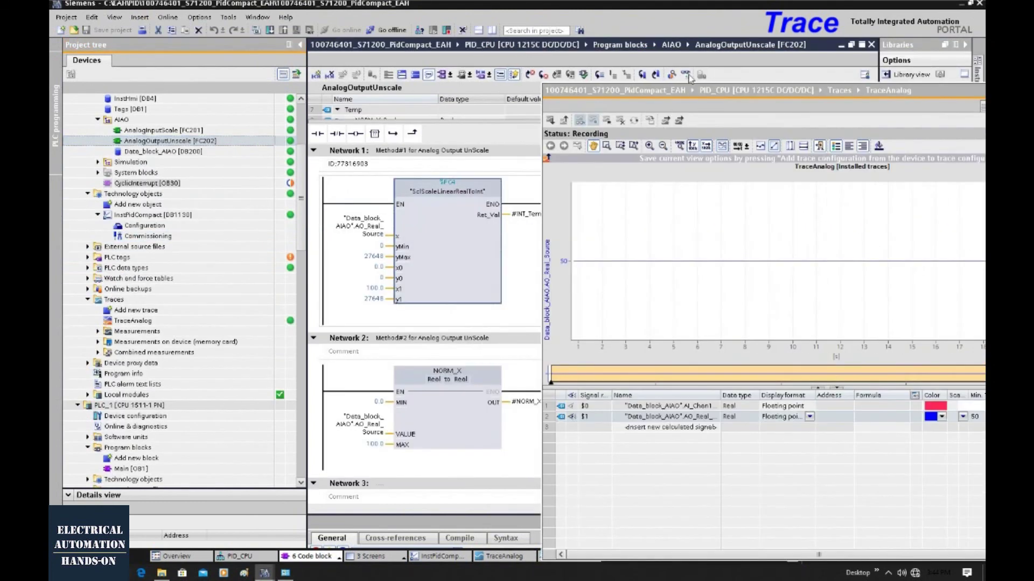
{"action": "left_click", "coordinate": [687, 75]}
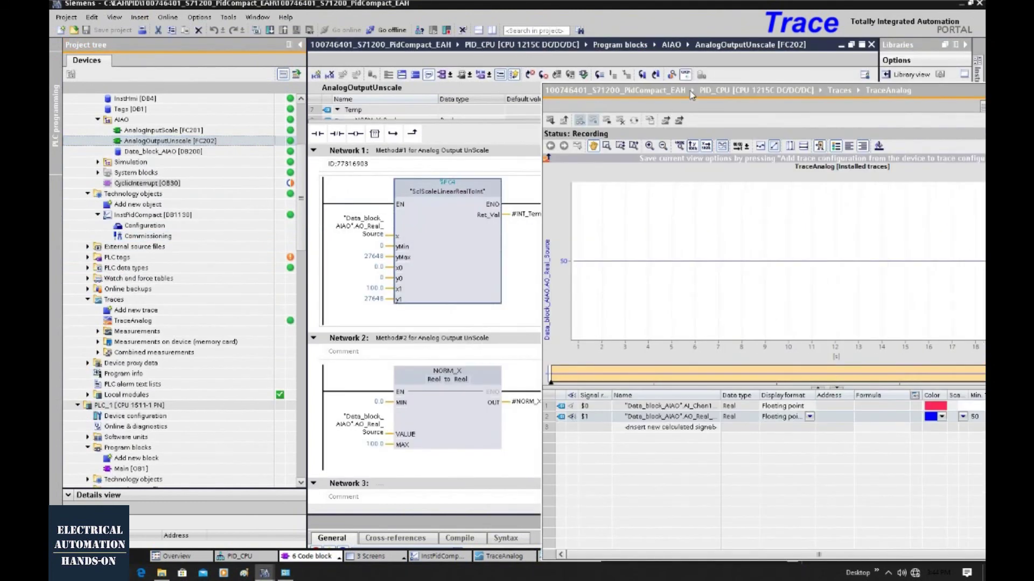
Modify the AO_Real_Source operand online, entering 50, then pan the trace to show the output step.
{"action": "right_click", "coordinate": [360, 255]}
{"action": "mouse_move", "coordinate": [474, 260]}
{"action": "left_click", "coordinate": [515, 278]}
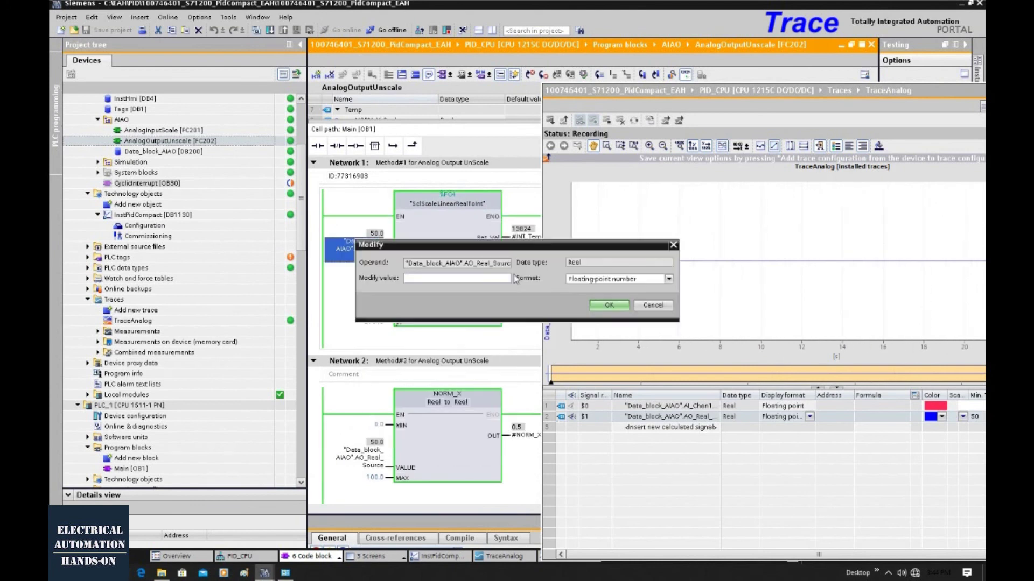
{"action": "type", "text": "50"}
{"action": "key", "text": "Return"}
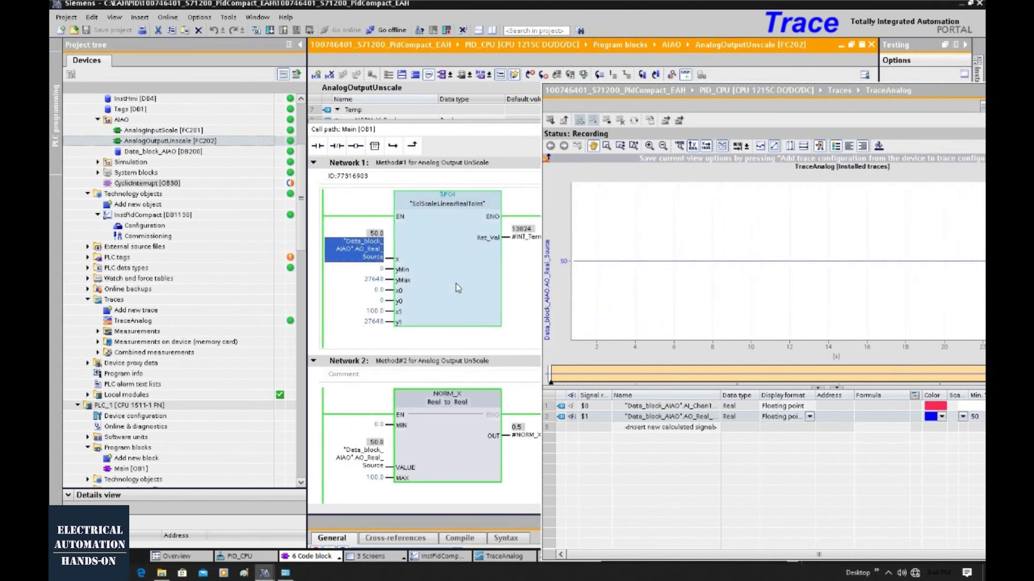
{"action": "double_click", "coordinate": [825, 98]}
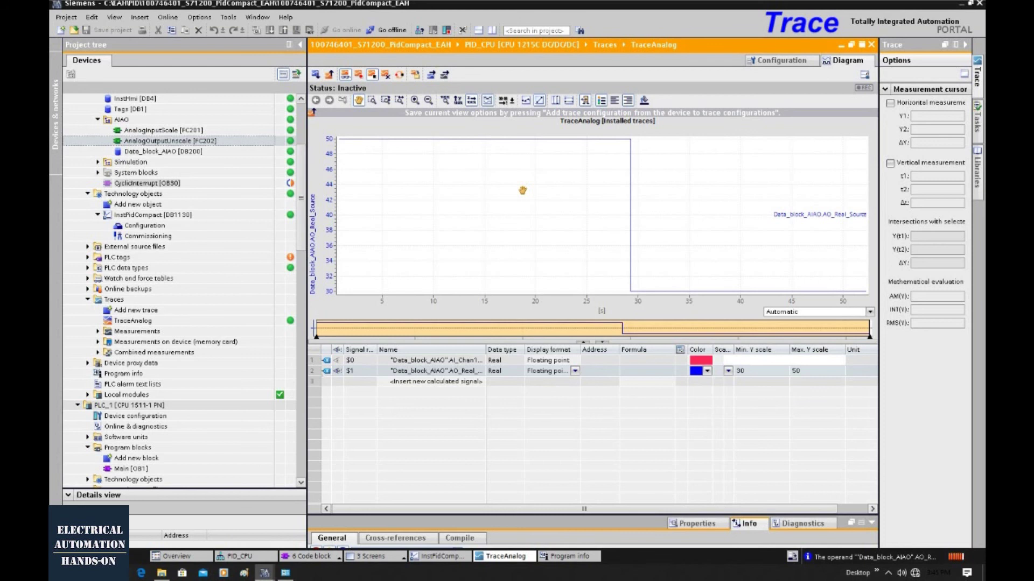
{"action": "left_click_drag", "start_coordinate": [496, 234], "coordinate": [468, 182]}
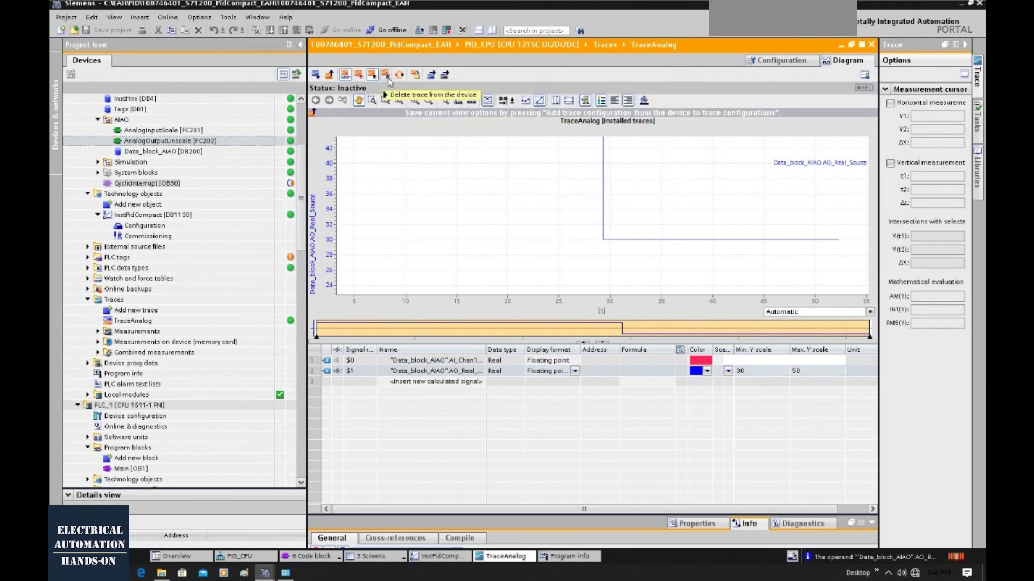
Delete the installed TraceAnalog trace from the PID_CPU, confirming the deletion.
{"action": "left_click", "coordinate": [386, 75]}
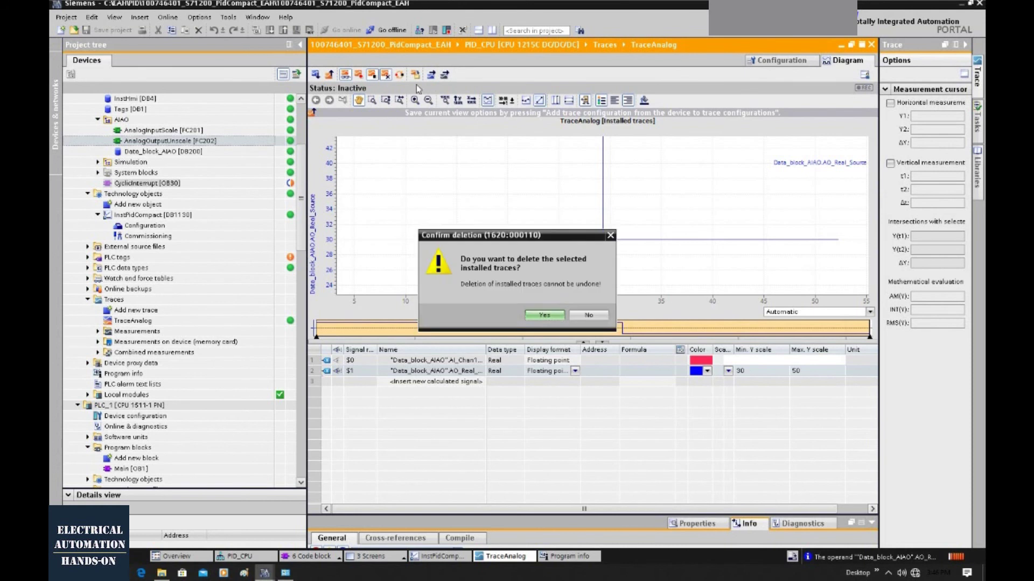
{"action": "left_click", "coordinate": [545, 316]}
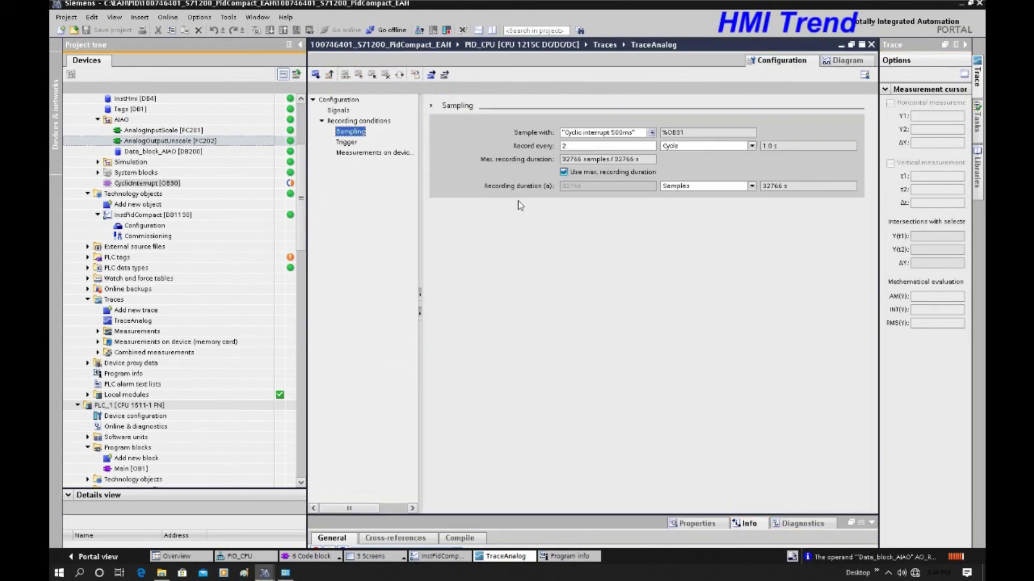